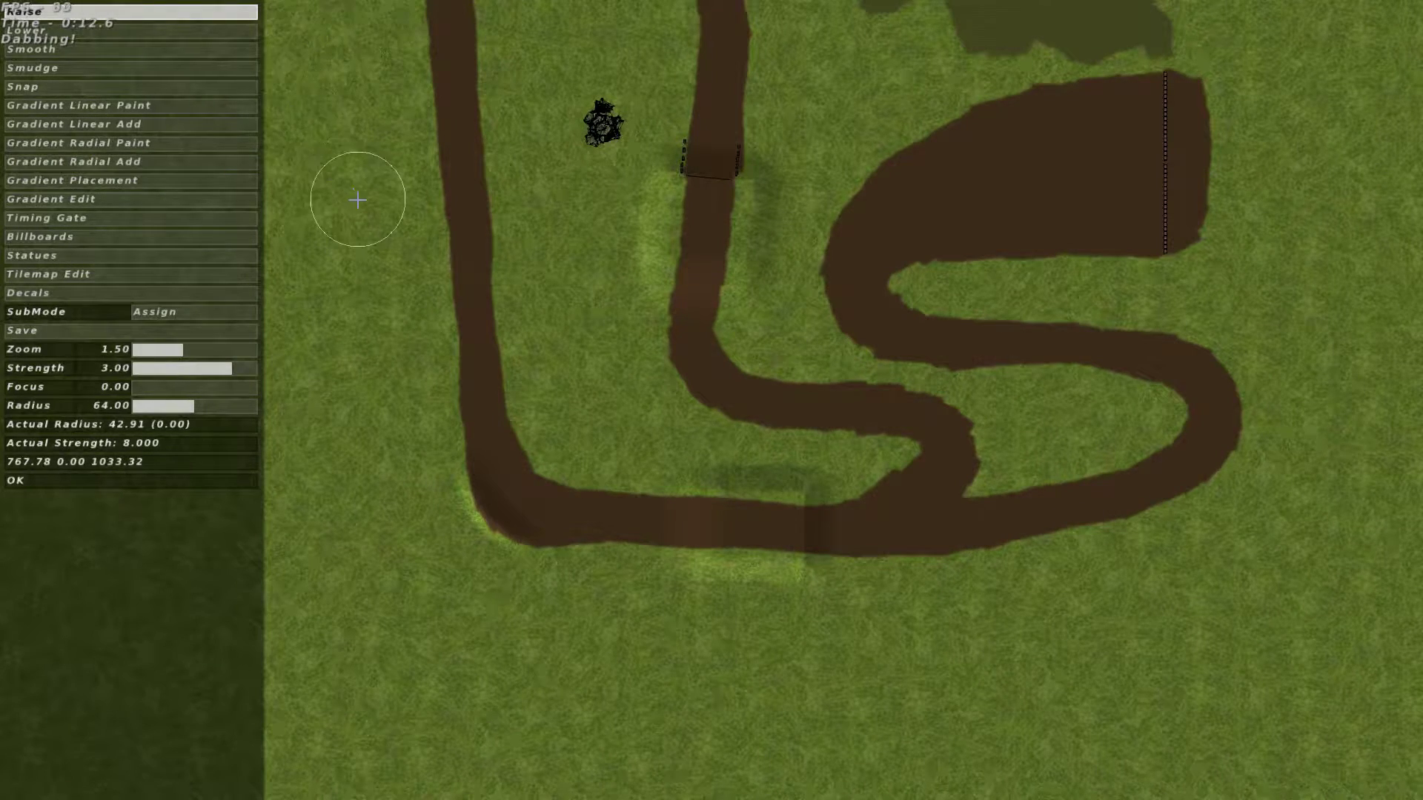
- Pan the top-down view across the winding dirt track from several directions
mouse_move(359, 194)
middle_down()
mouse_move(406, 195)
mouse_move(329, 241)
middle_up()
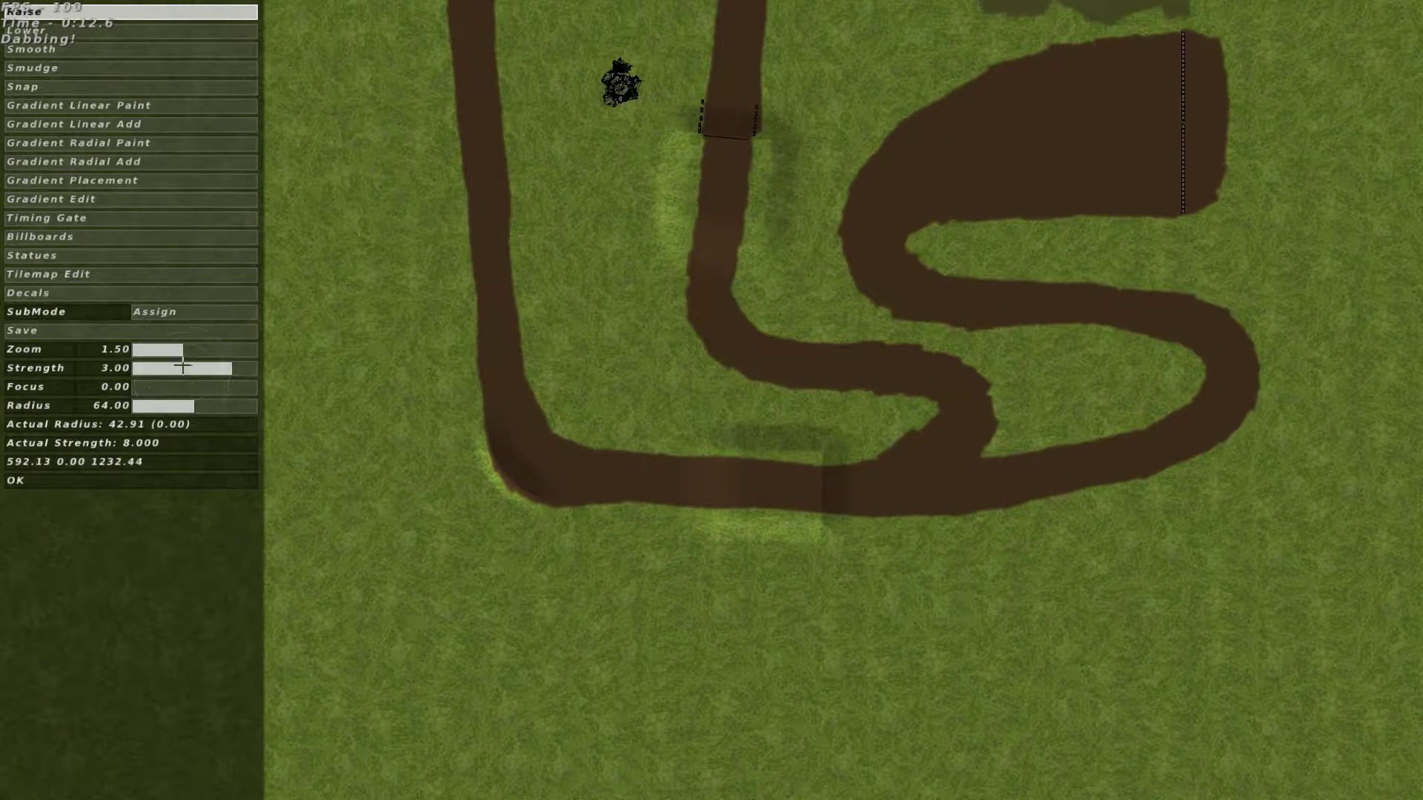
middle_drag(504, 145, 557, 216)
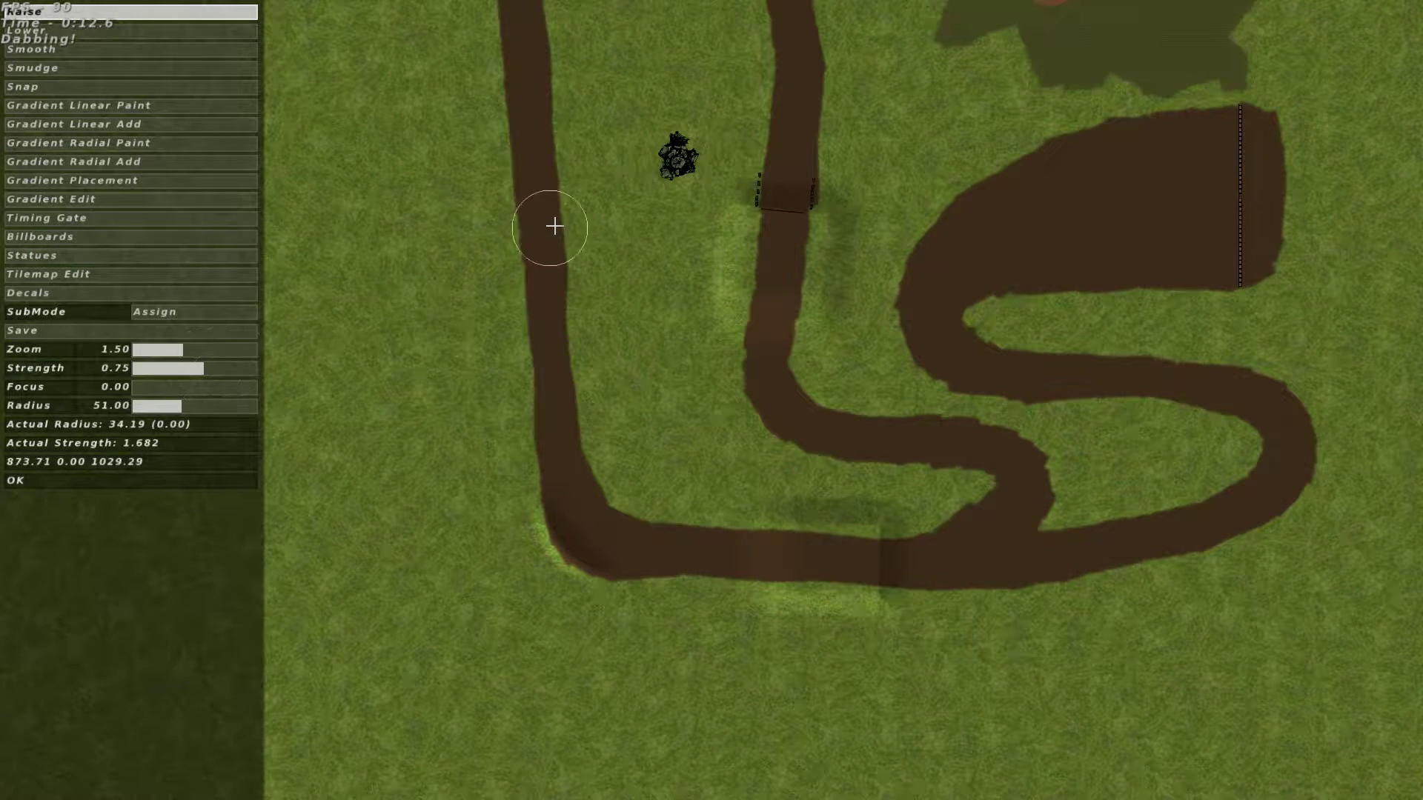
middle_drag(553, 225, 483, 61)
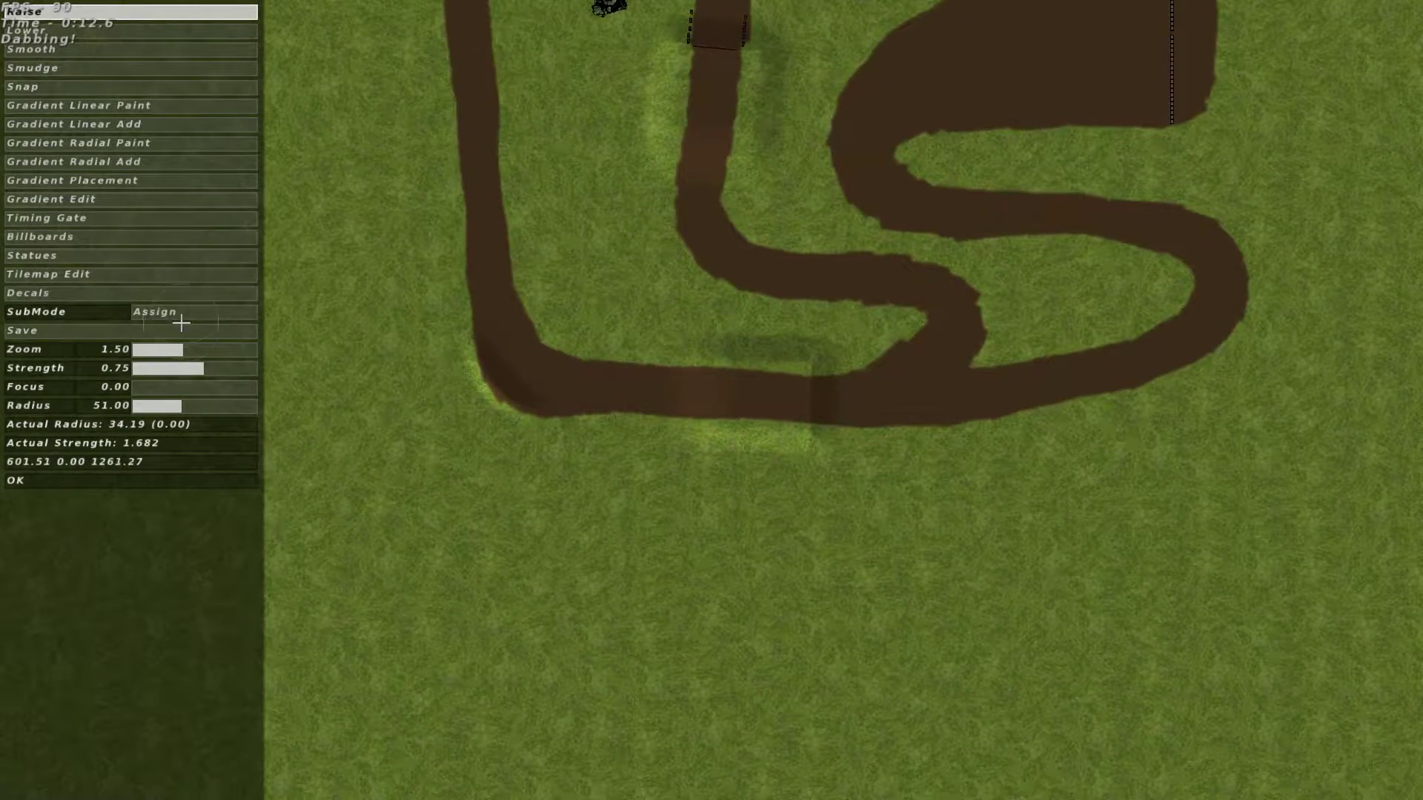
middle_drag(566, 57, 679, 204)
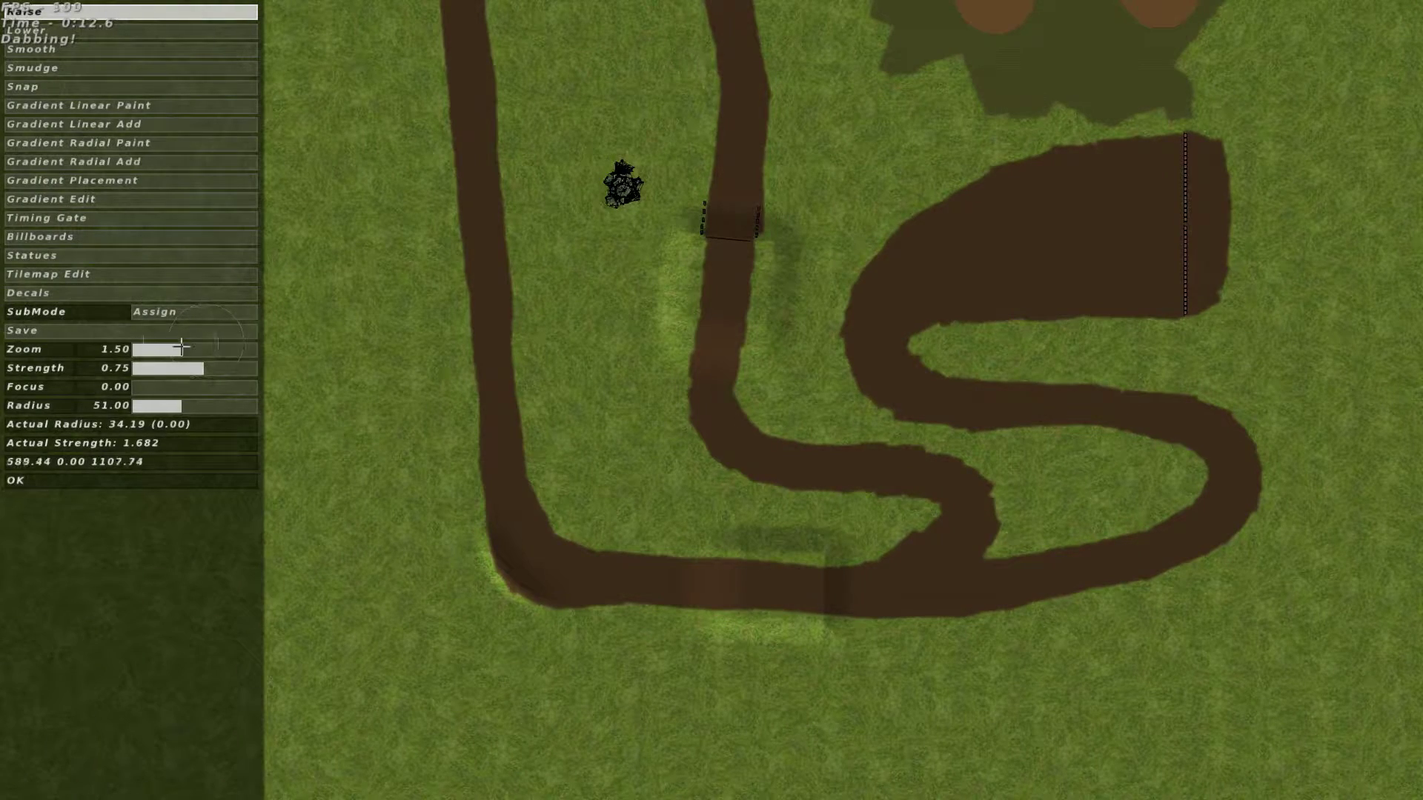
- Zoom in to 1.88 and set the brush radius to 48
click(184, 351)
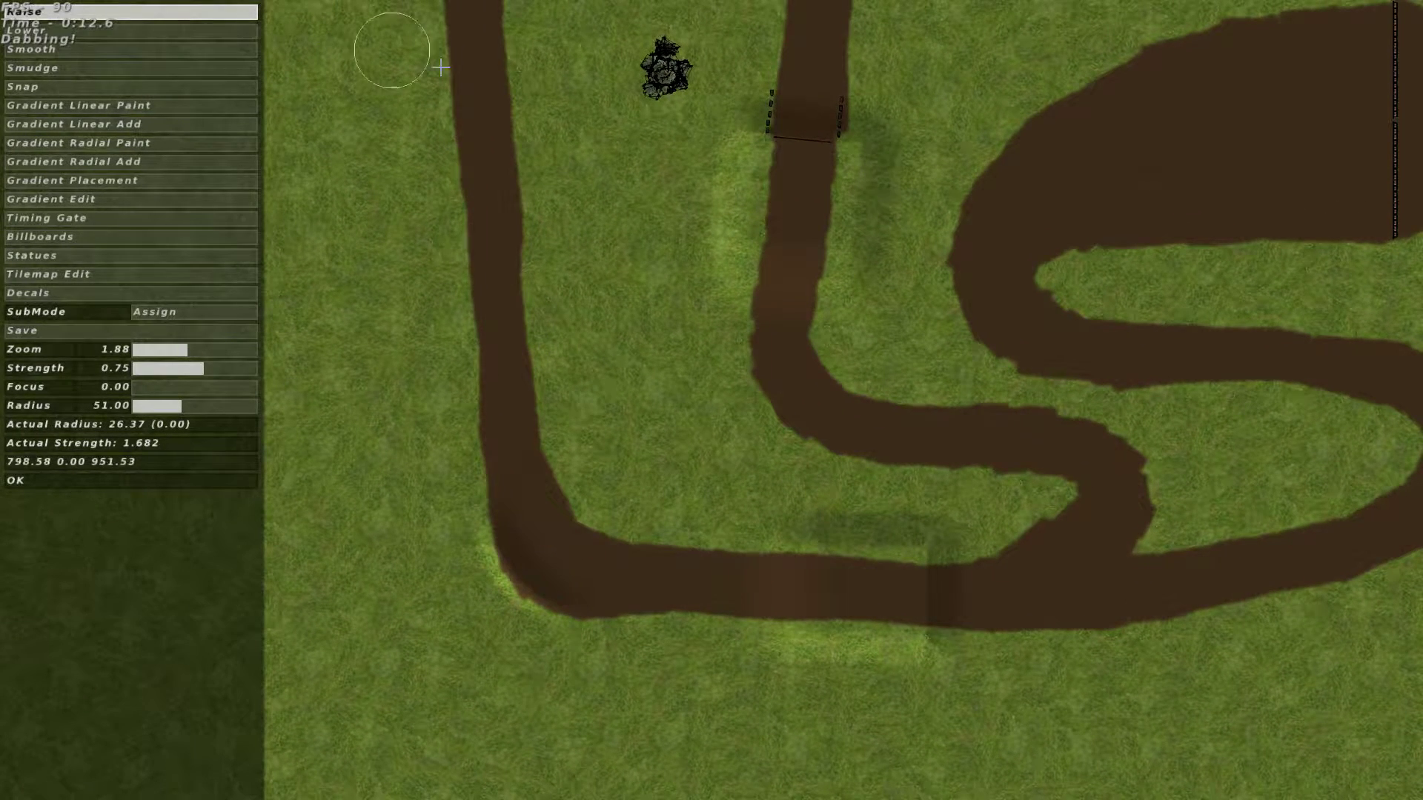
click(117, 180)
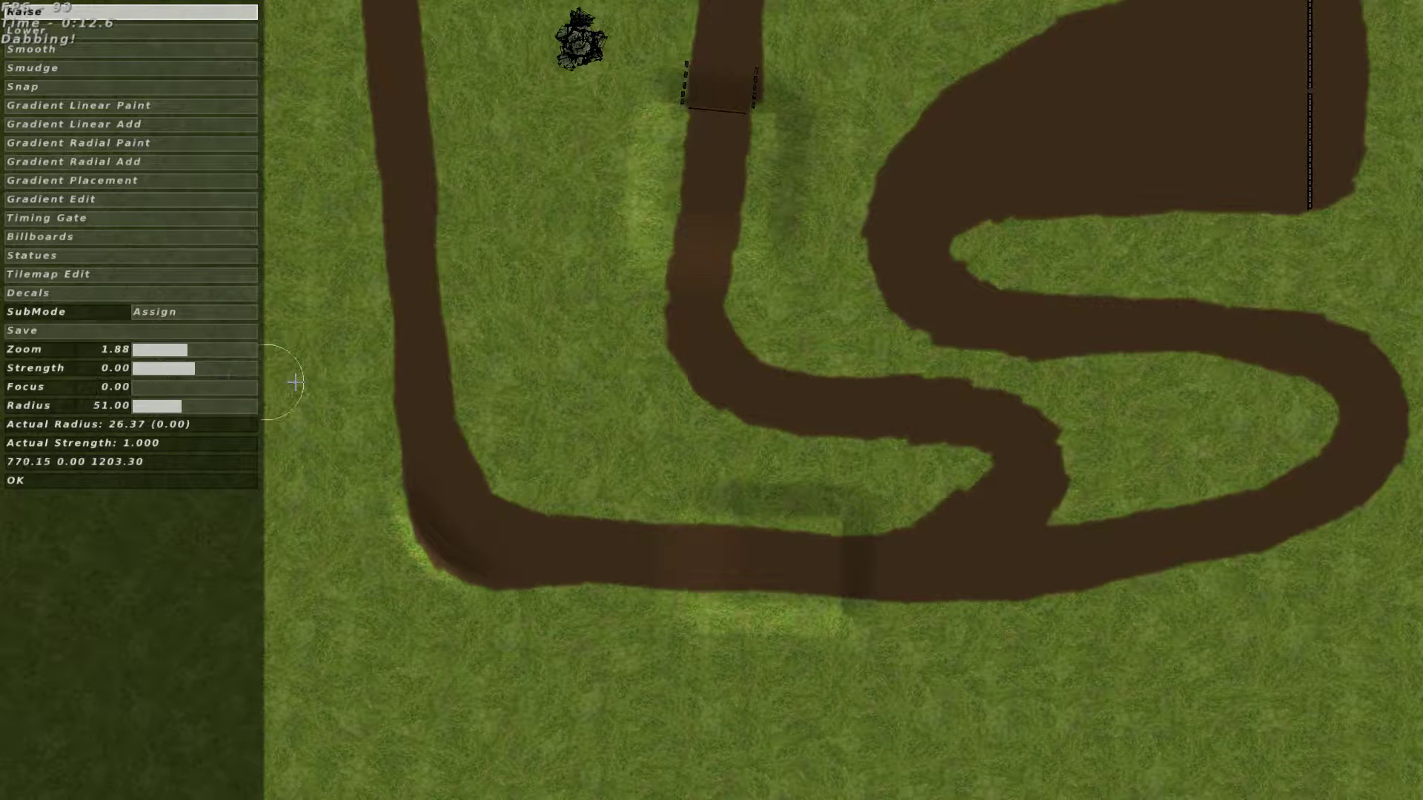
click(178, 405)
mouse_move(161, 406)
mouse_down()
mouse_move(142, 406)
mouse_move(195, 400)
mouse_up()
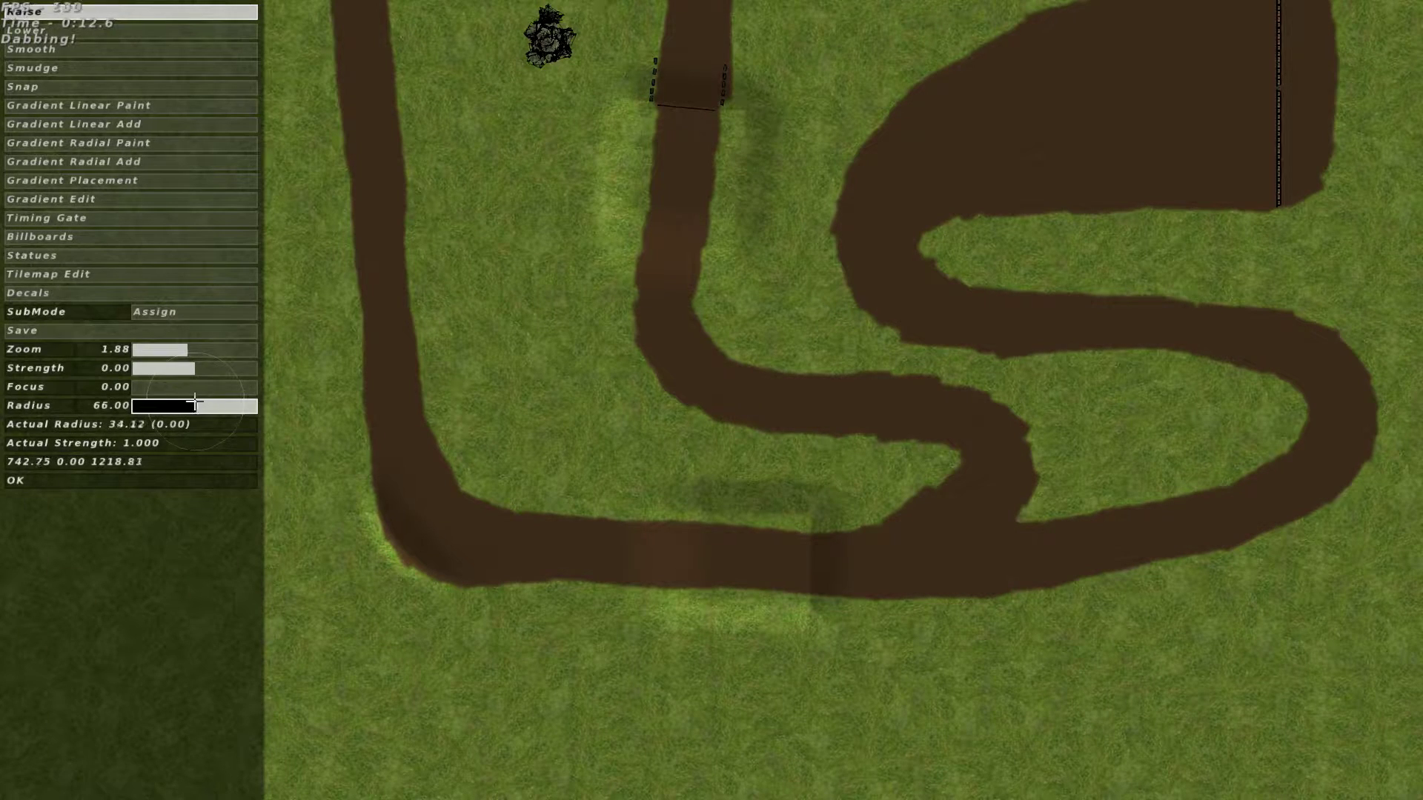
drag(158, 405, 155, 404)
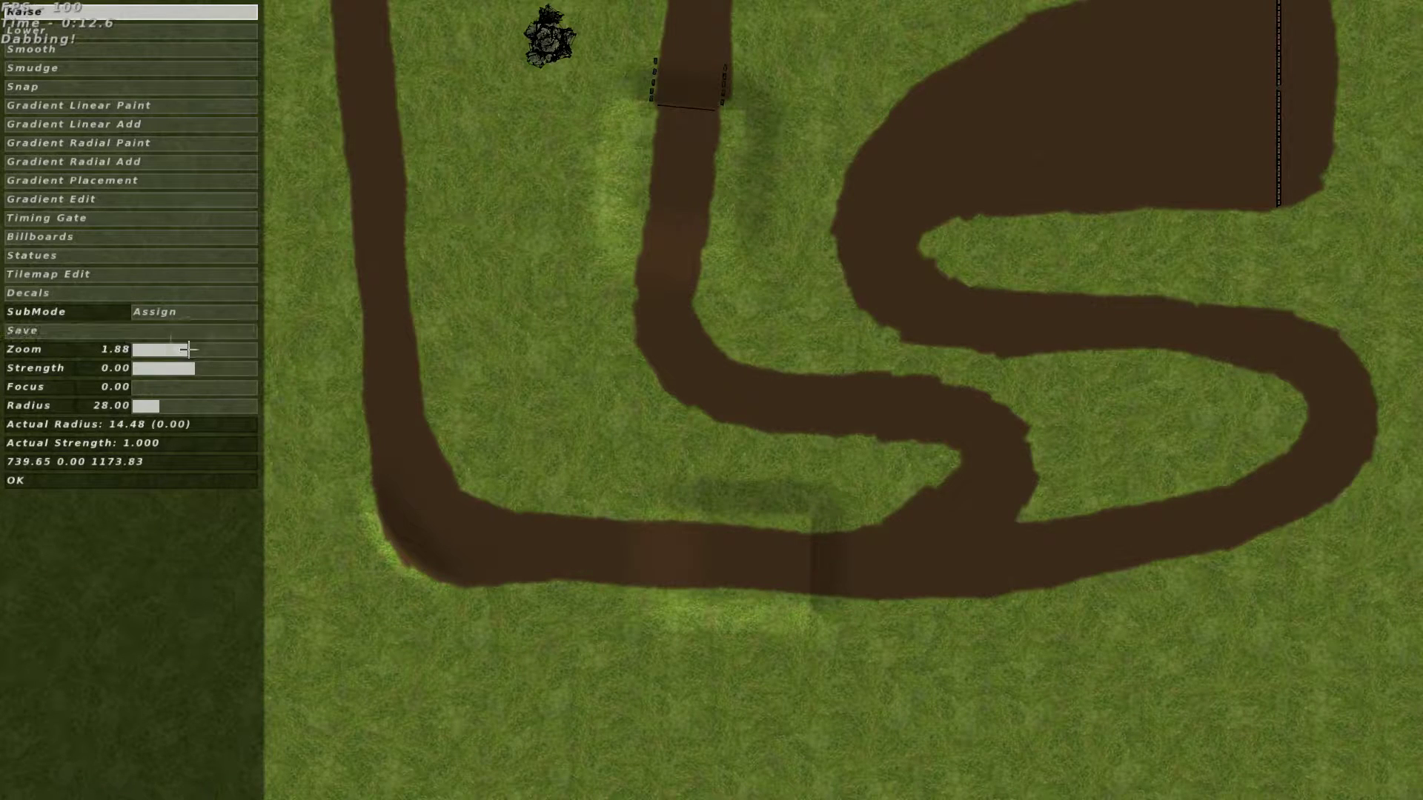
drag(160, 410, 178, 409)
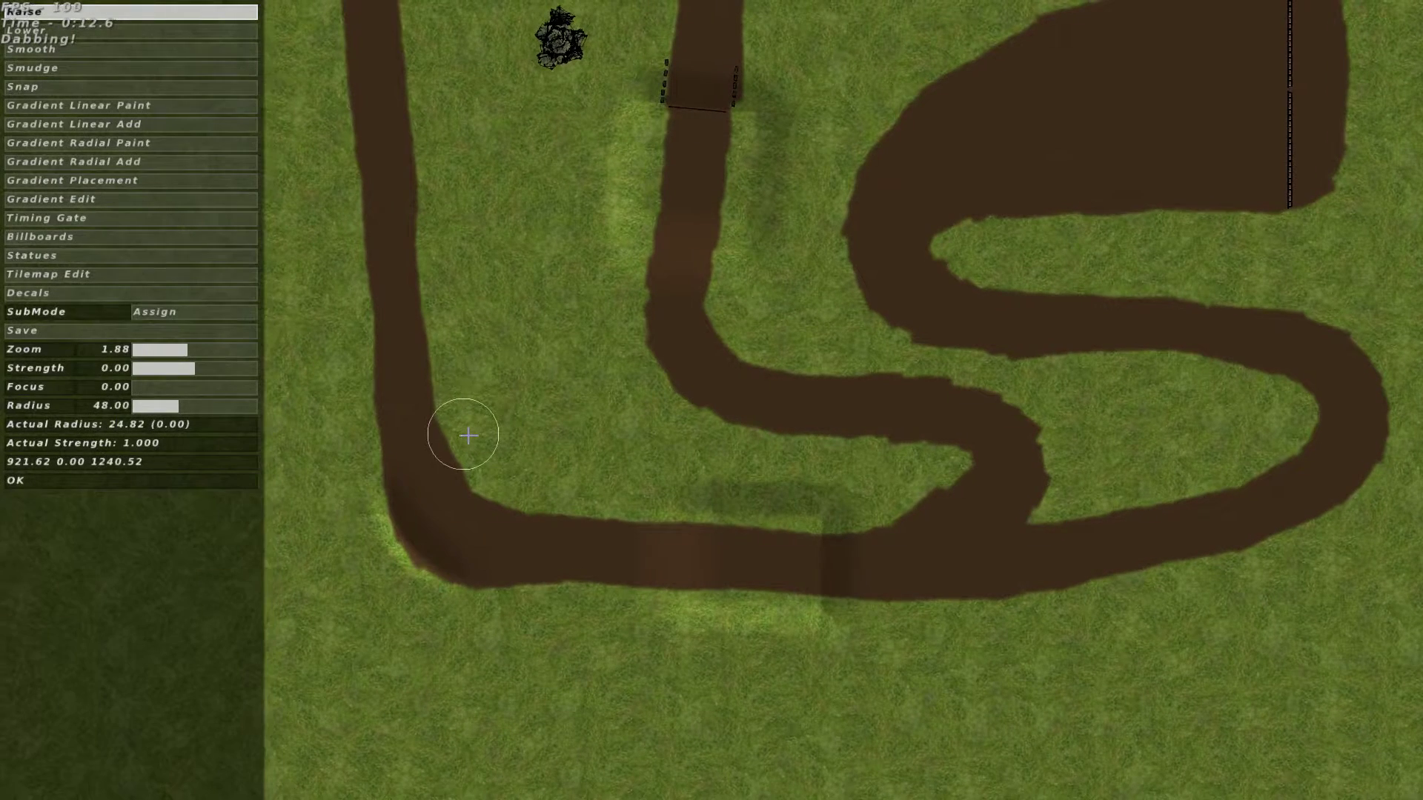
- Set the brush strength to 0.00
click(178, 375)
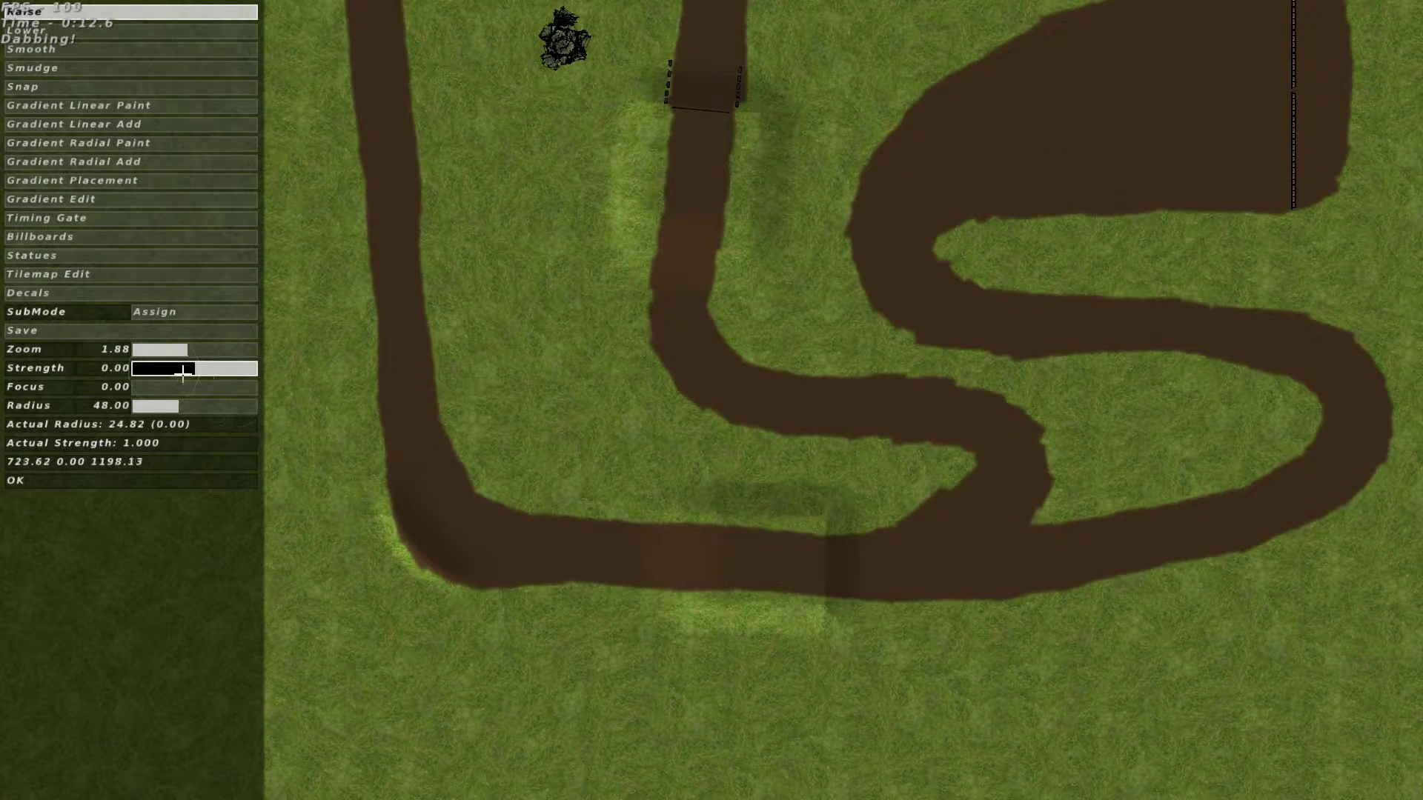
click(142, 368)
drag(147, 368, 147, 368)
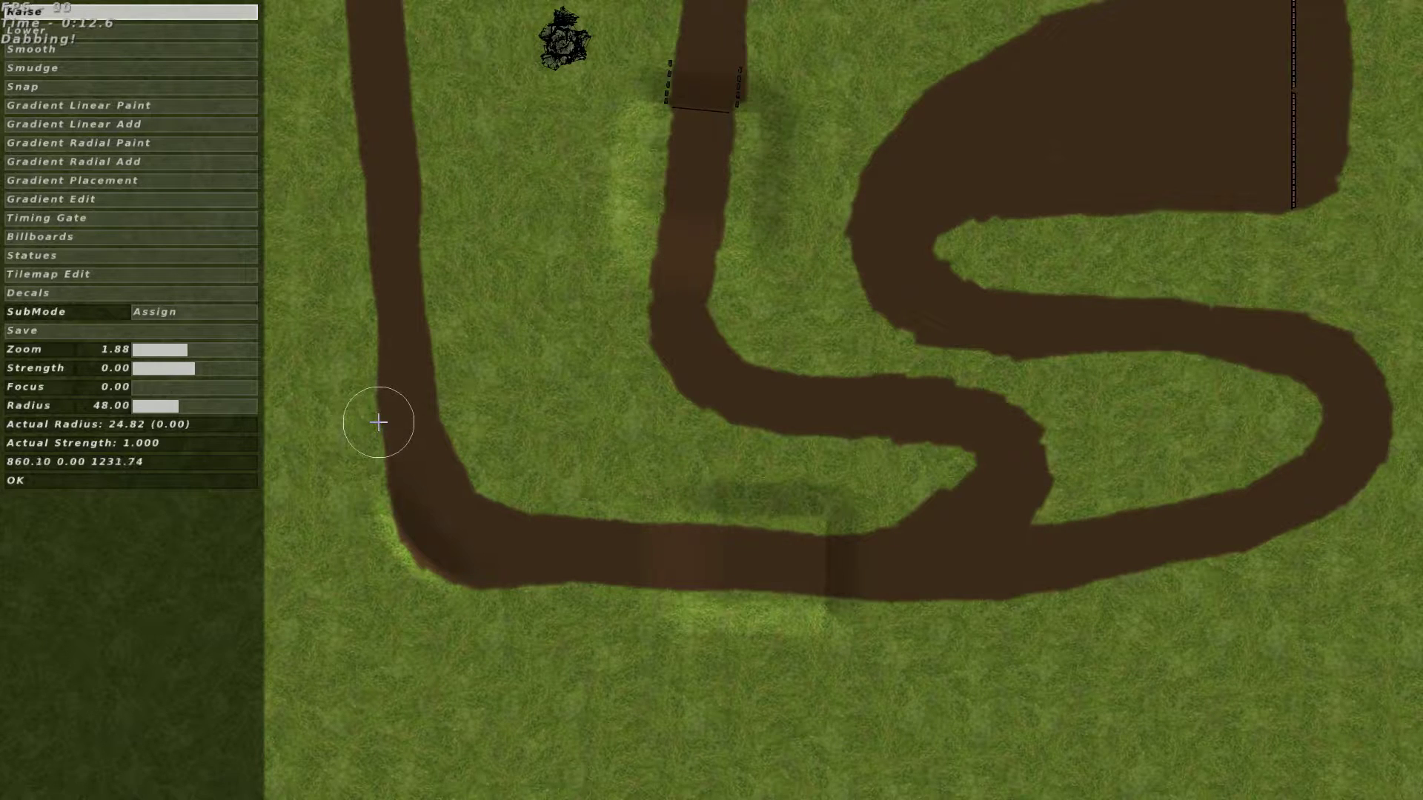
- Raise the ground along the track's left edge at strength 0.50, then 1.00
drag(381, 422, 423, 412)
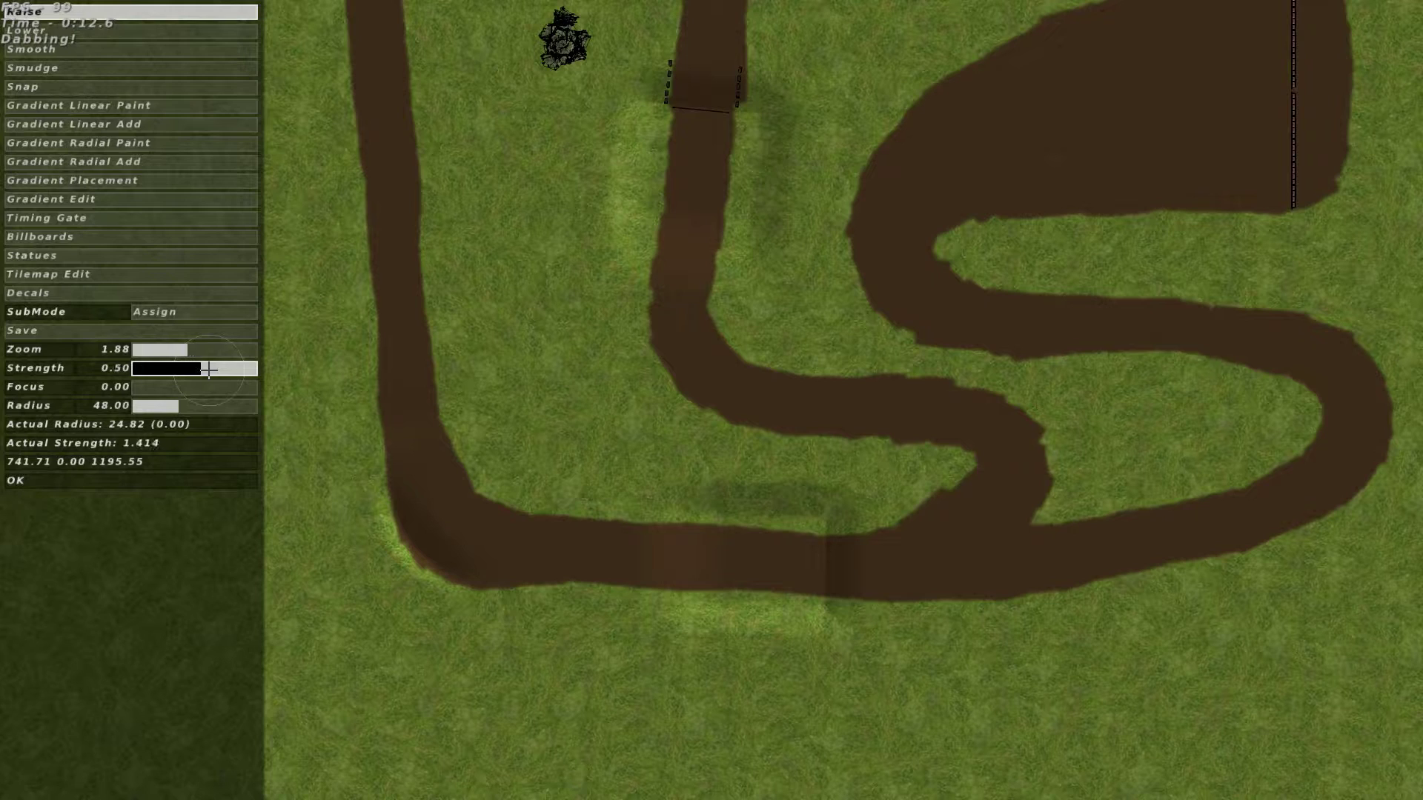
drag(293, 366, 391, 349)
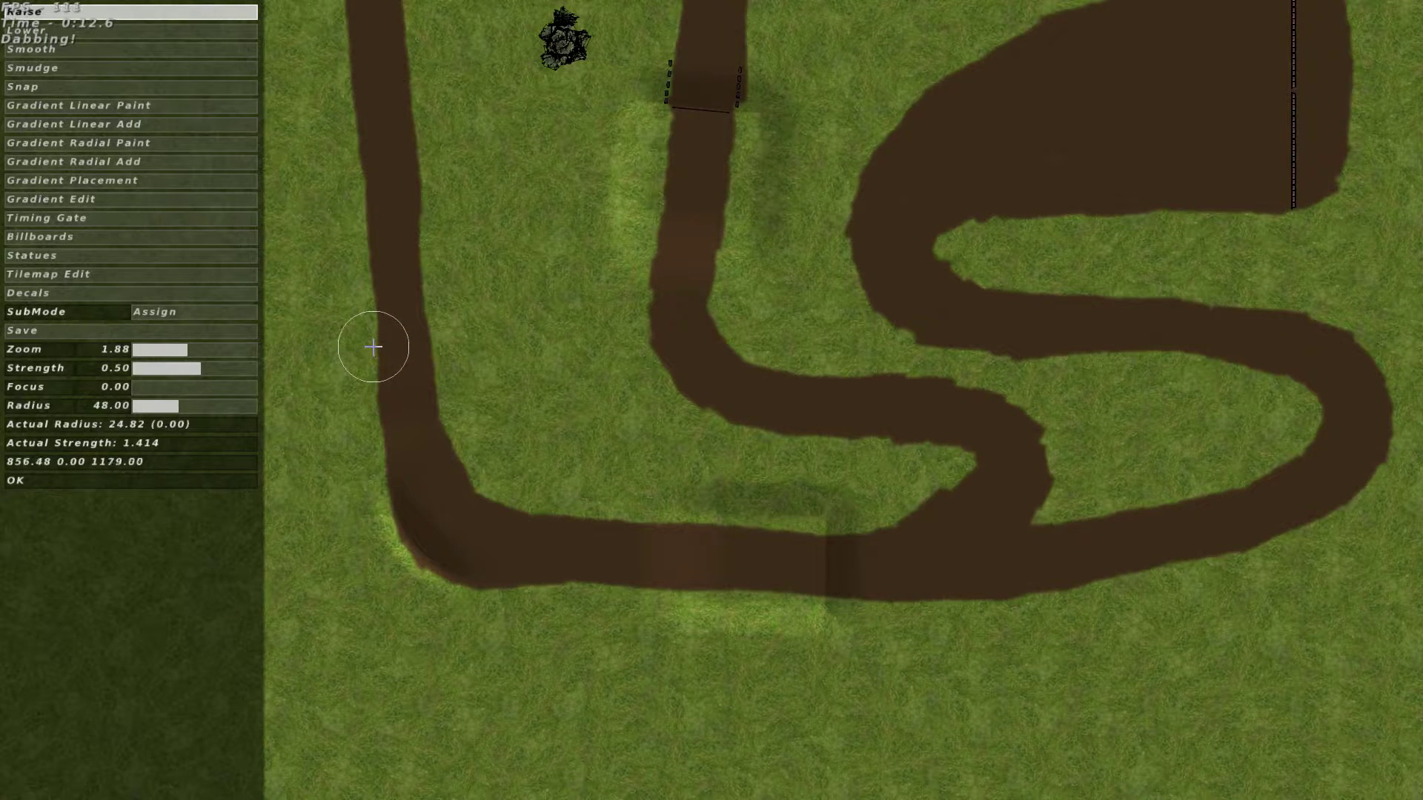
mouse_move(373, 348)
mouse_down()
mouse_move(367, 412)
mouse_move(390, 379)
mouse_up()
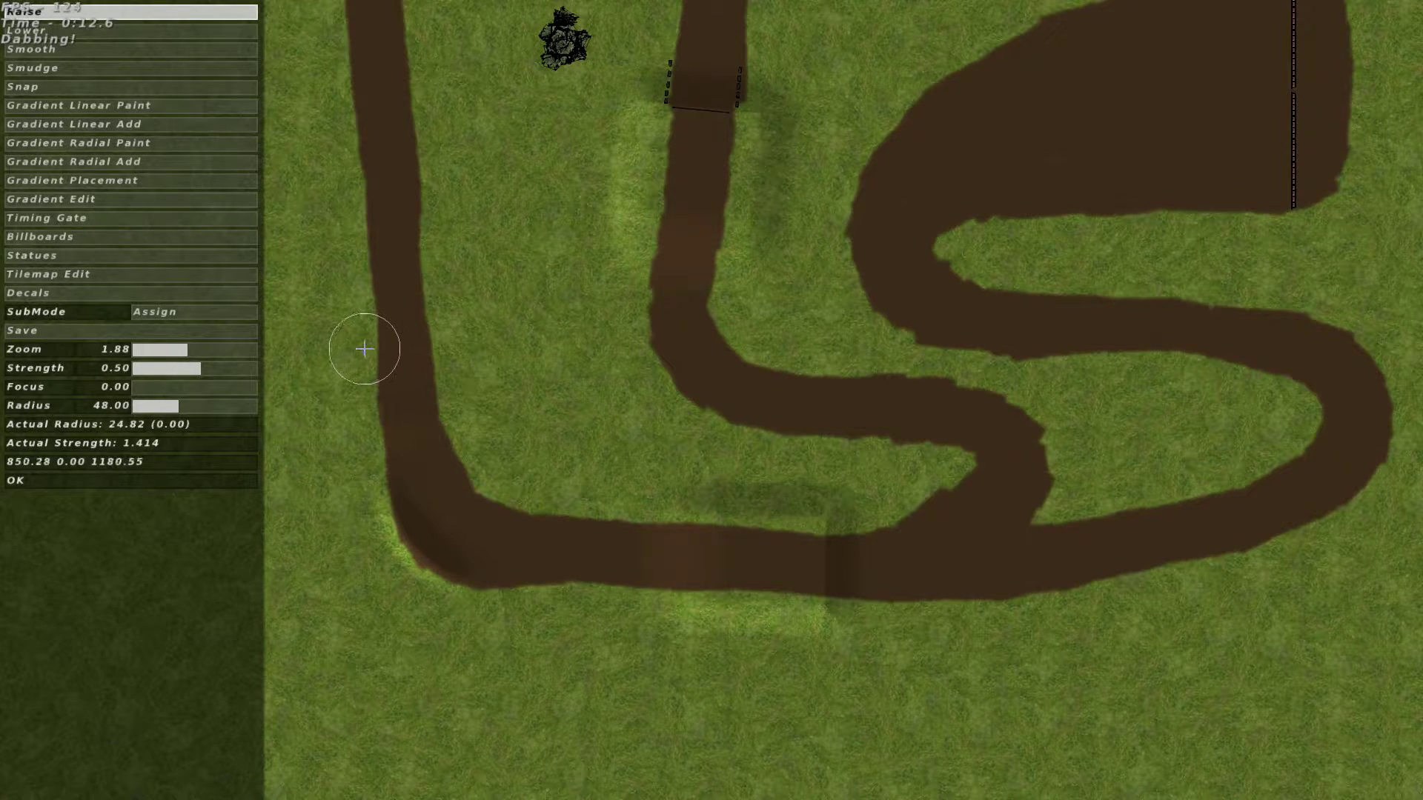
drag(366, 349, 431, 345)
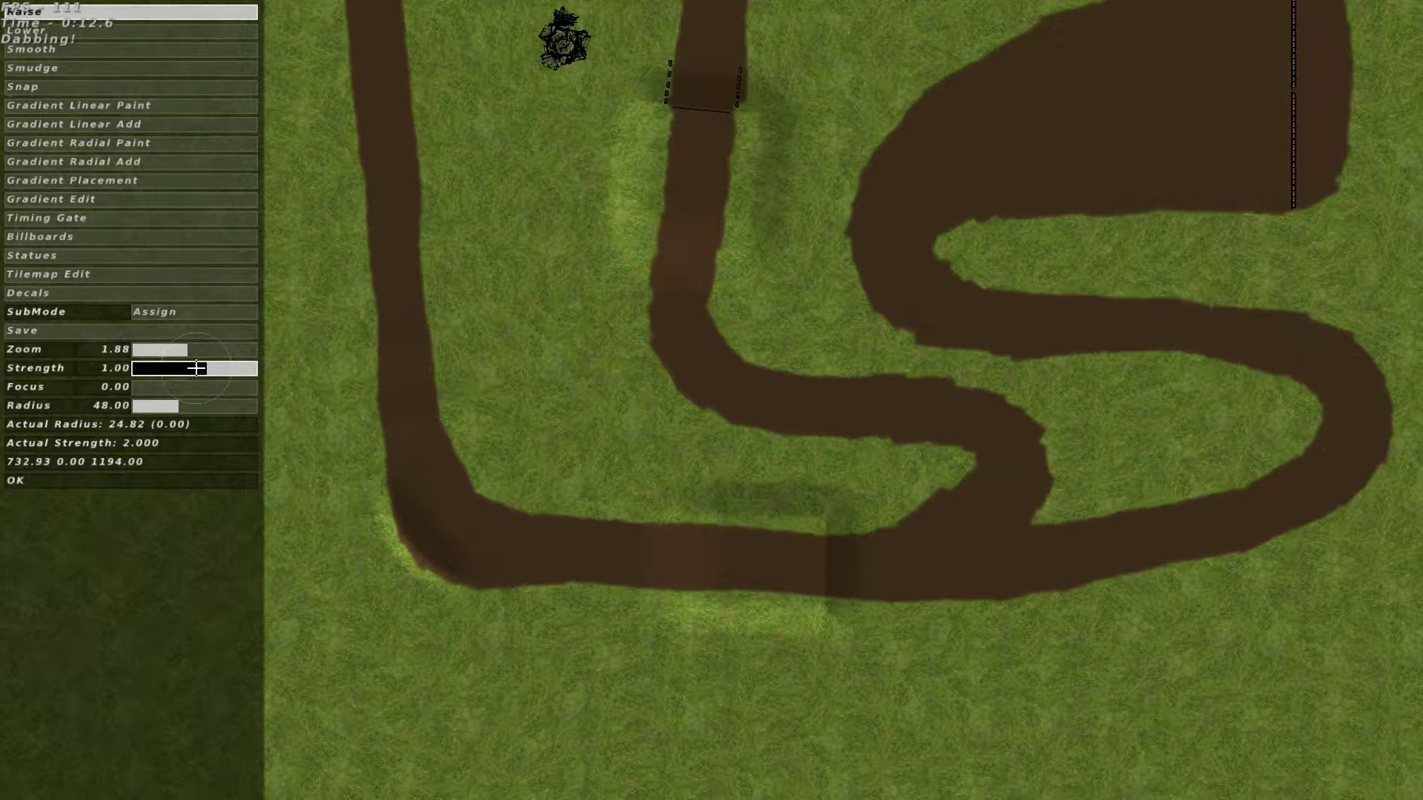
drag(368, 286, 385, 278)
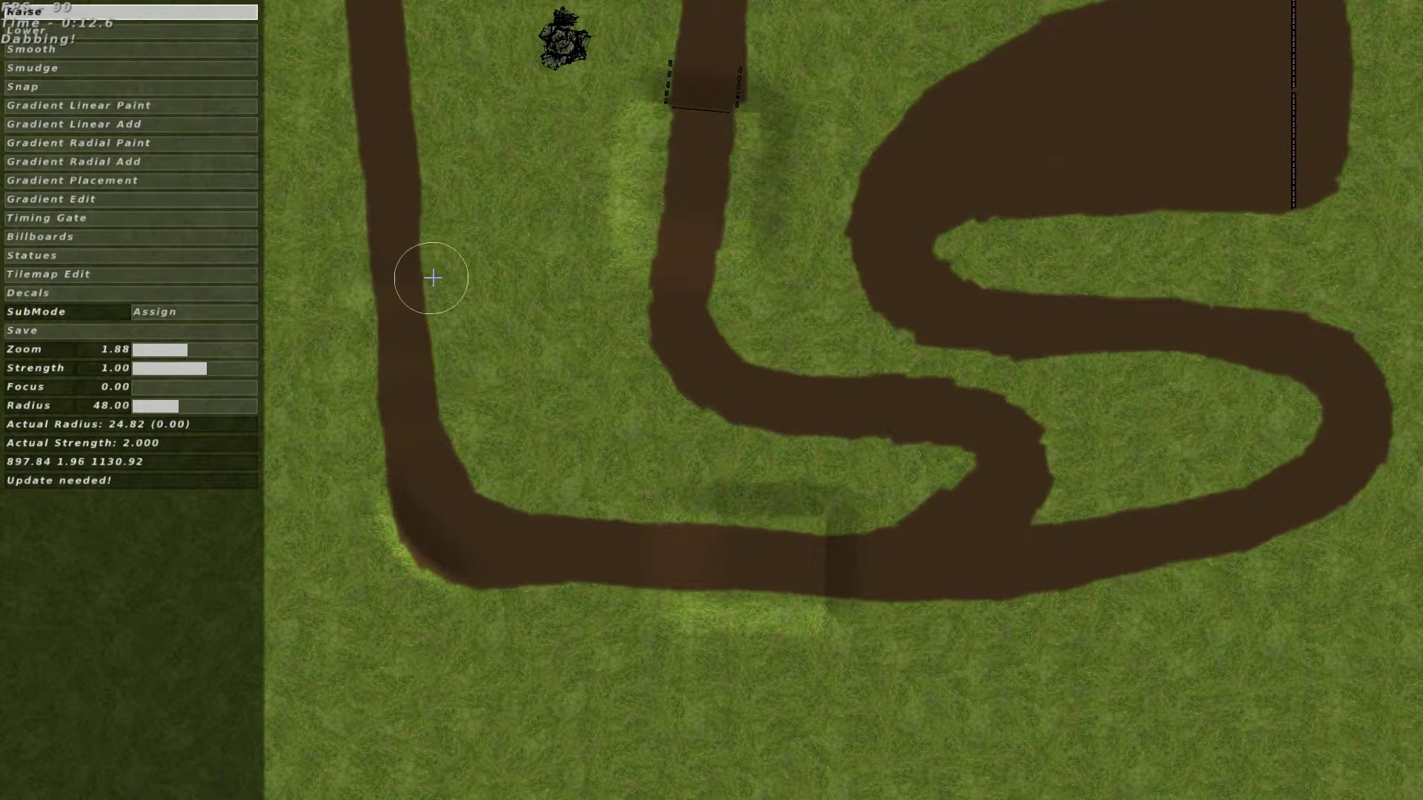
- Pan up to the top hairpin and reset brush strength to 0.00
middle_drag(432, 278, 476, 382)
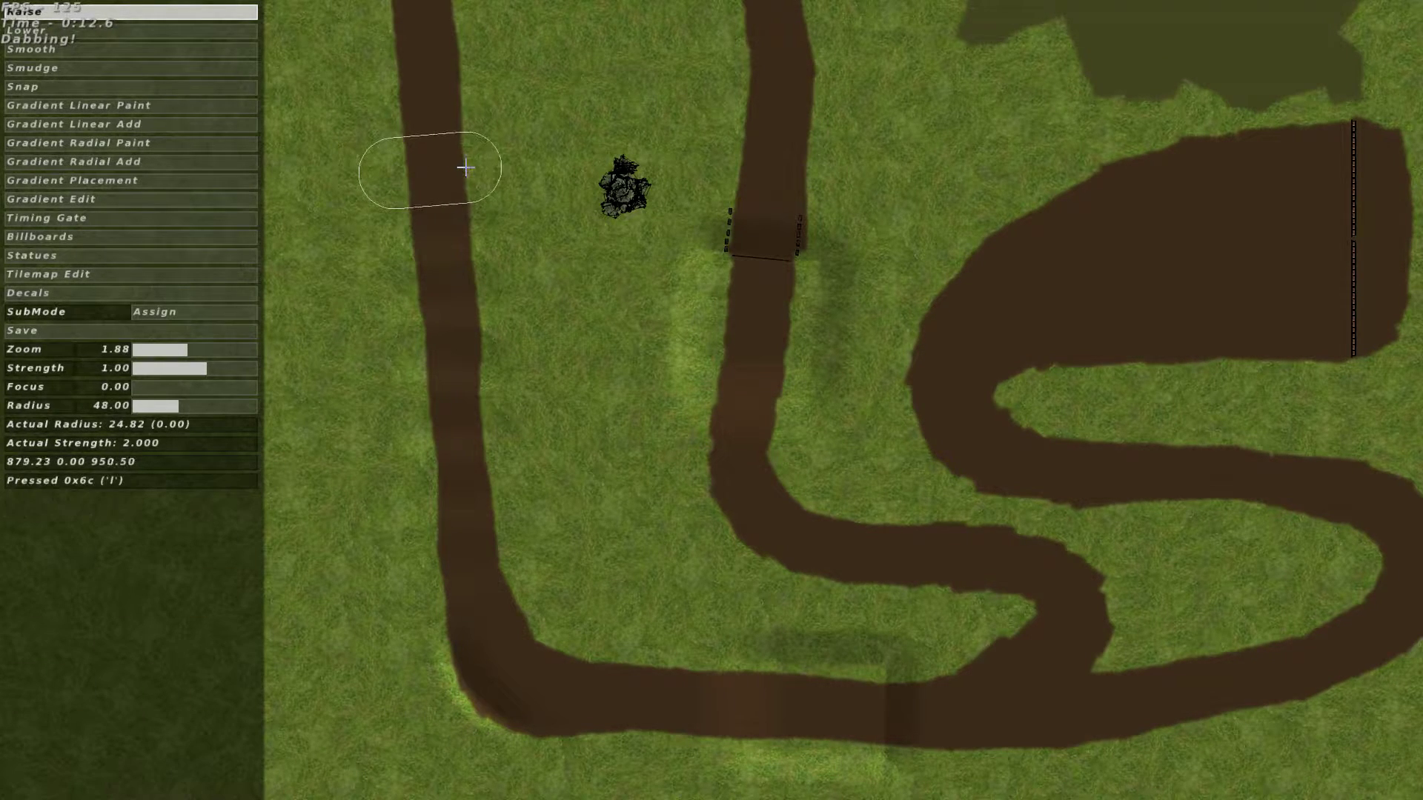
middle_drag(464, 166, 487, 473)
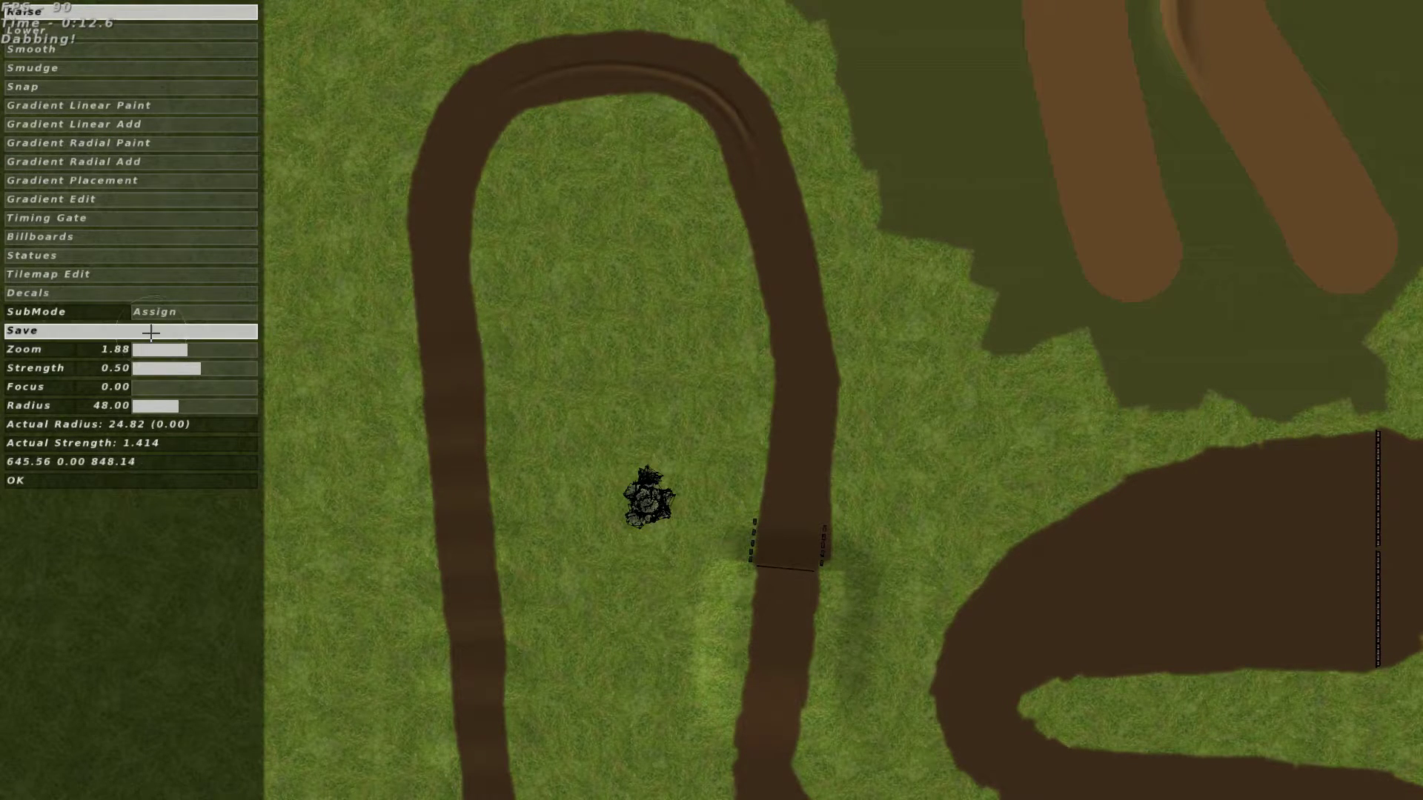
click(134, 368)
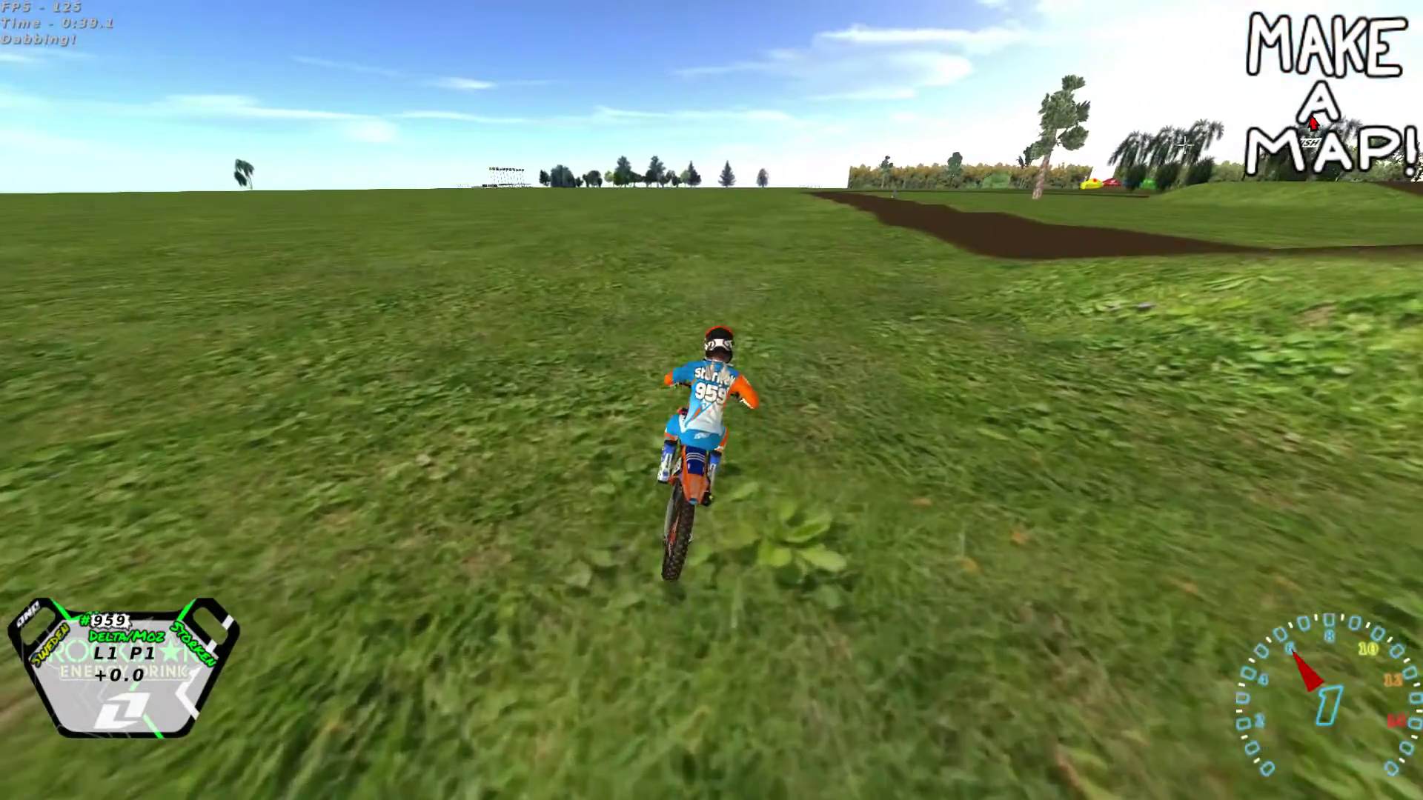
- Leave riding, choose Decals > Gradient Placement, and stretch the gradient onto the left dirt strip
key(e)
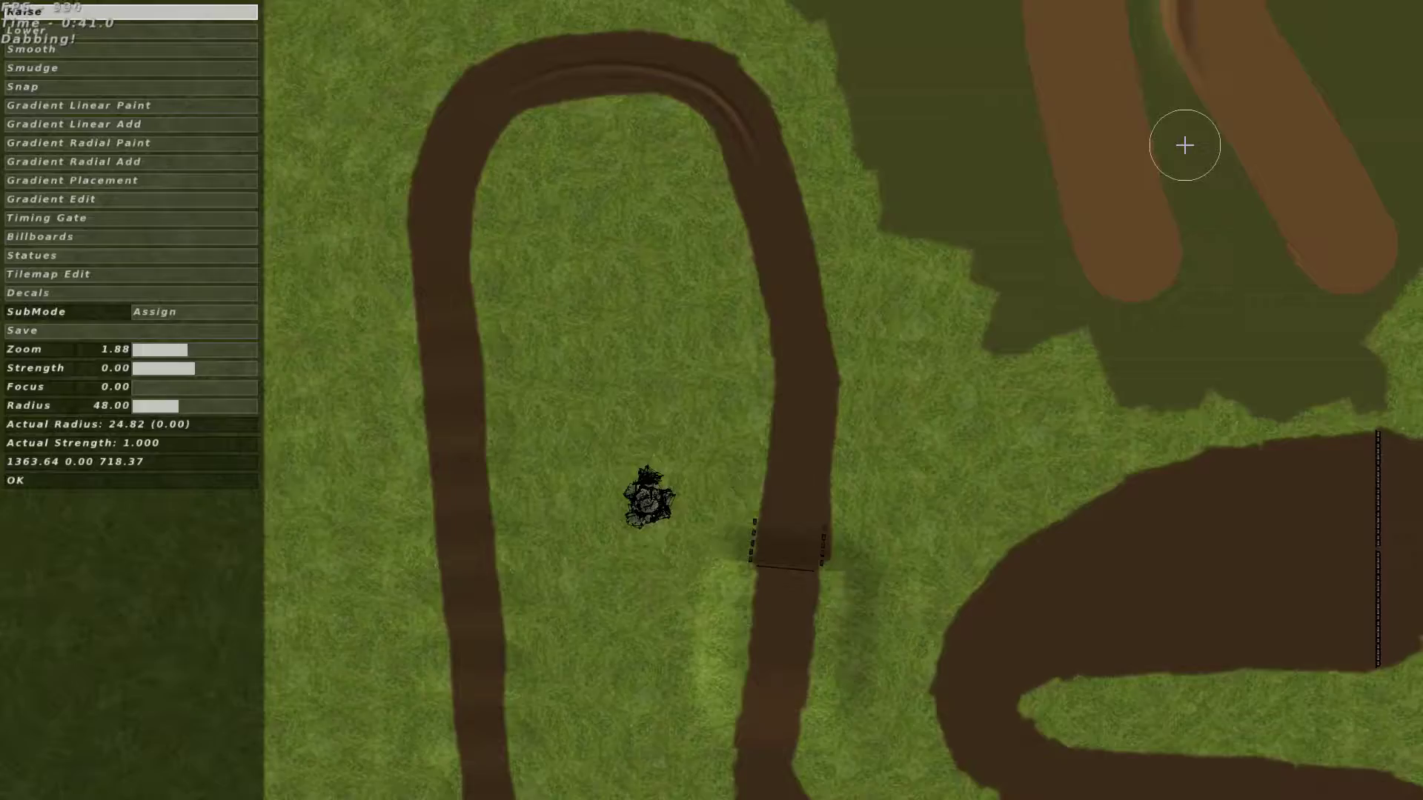
right_drag(503, 260, 618, 108)
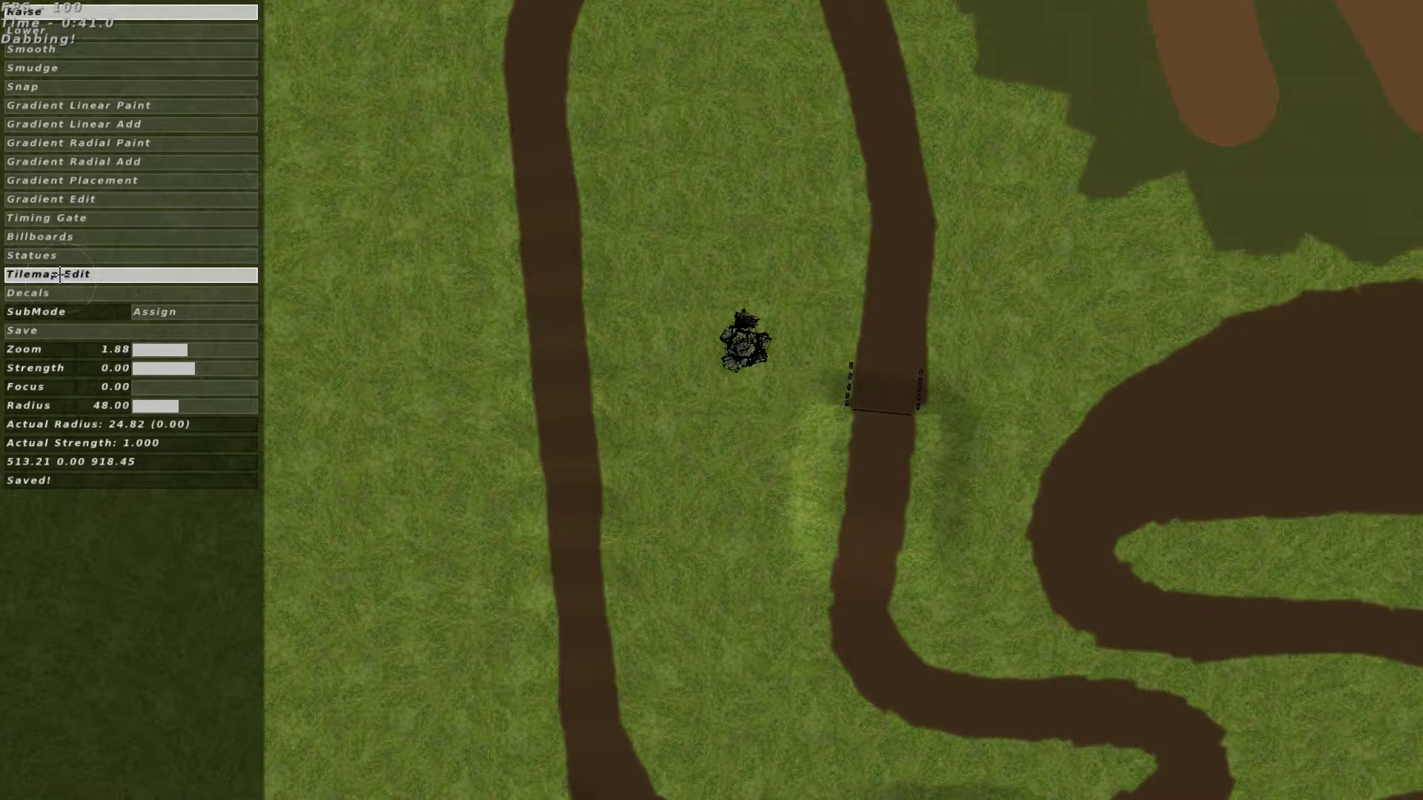
click(45, 292)
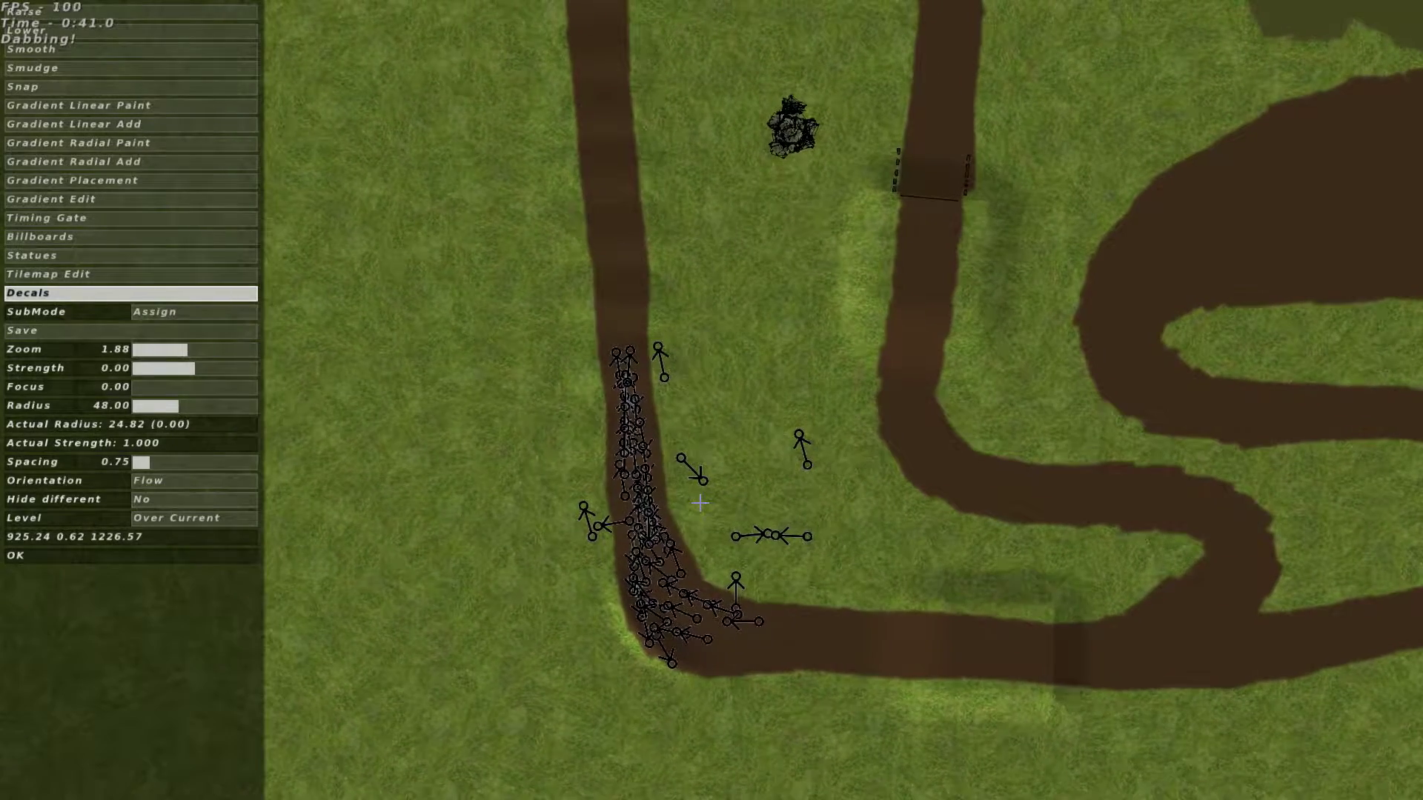
key(Up)
key(Up)
key(Up)
mouse_move(678, 424)
mouse_down()
mouse_move(431, 632)
mouse_move(480, 204)
mouse_up()
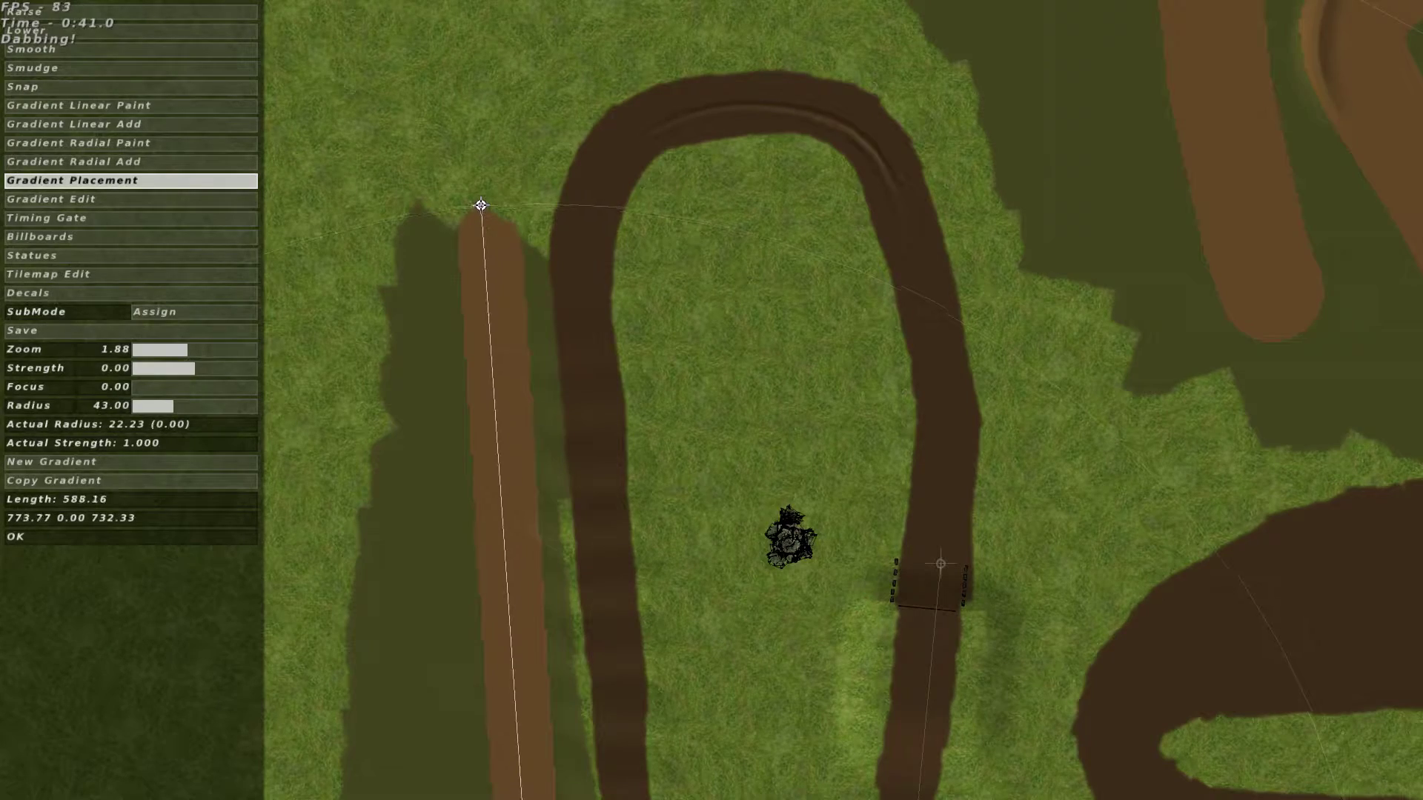
- Switch to Gradient Edit and zoom in on the gradient's flat profile edge
click(116, 196)
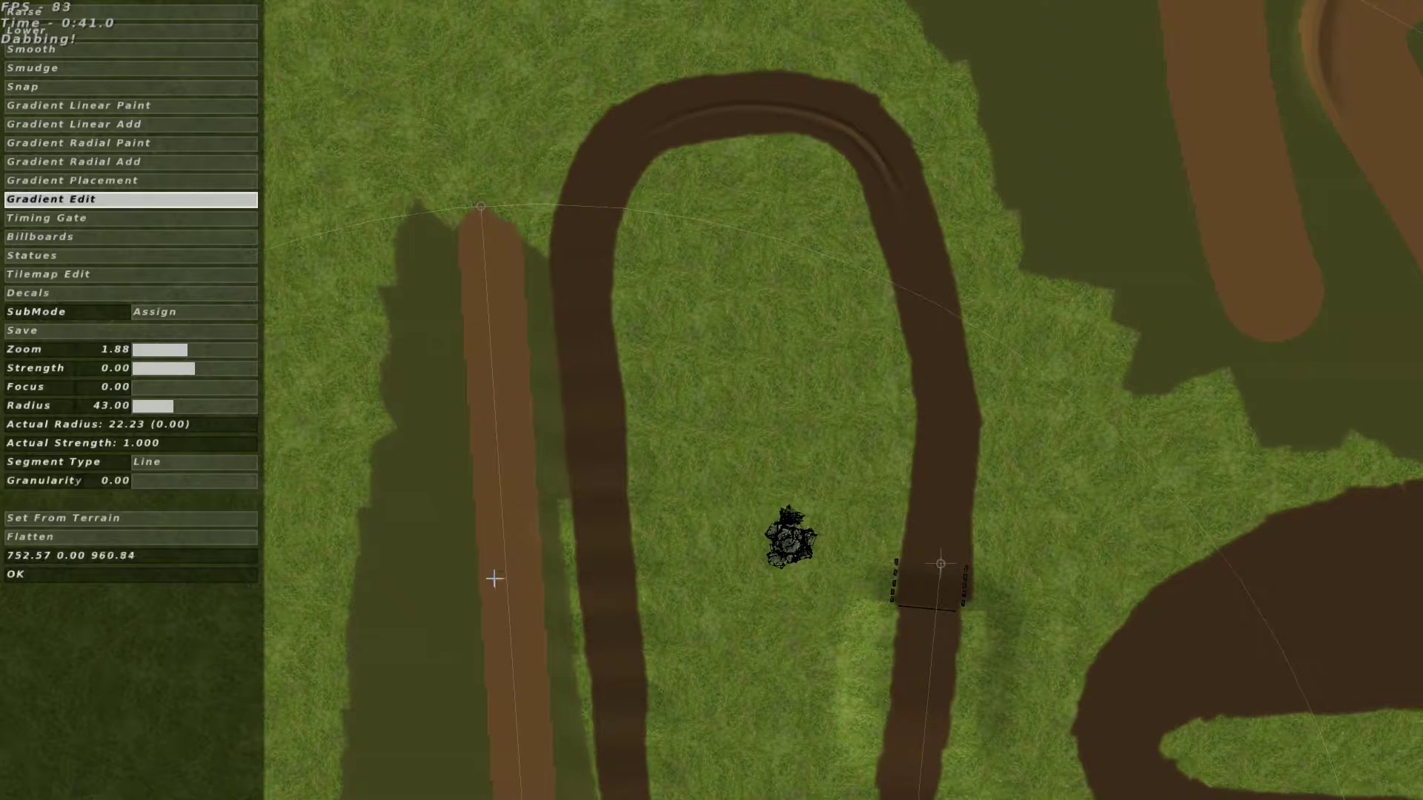
drag(189, 349, 212, 349)
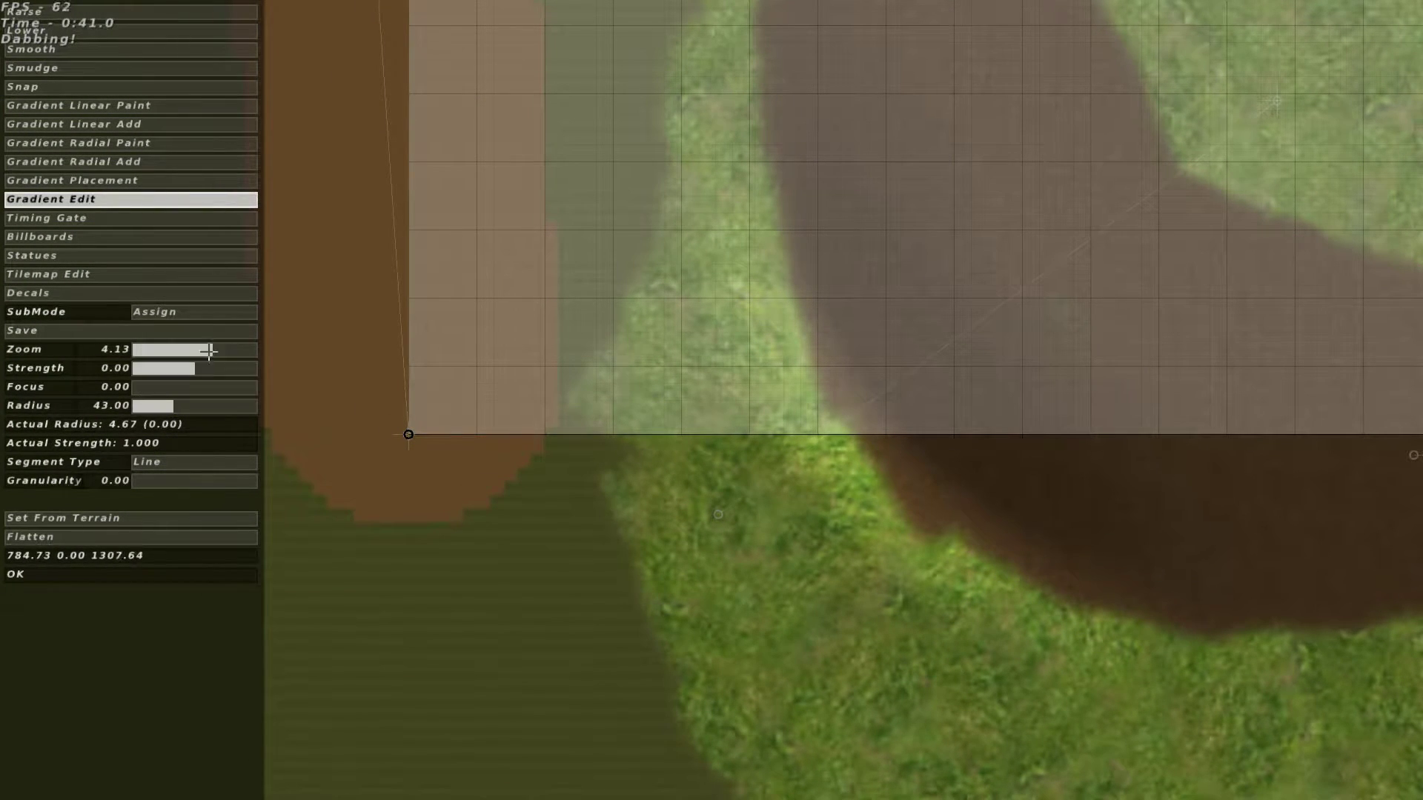
drag(209, 349, 224, 349)
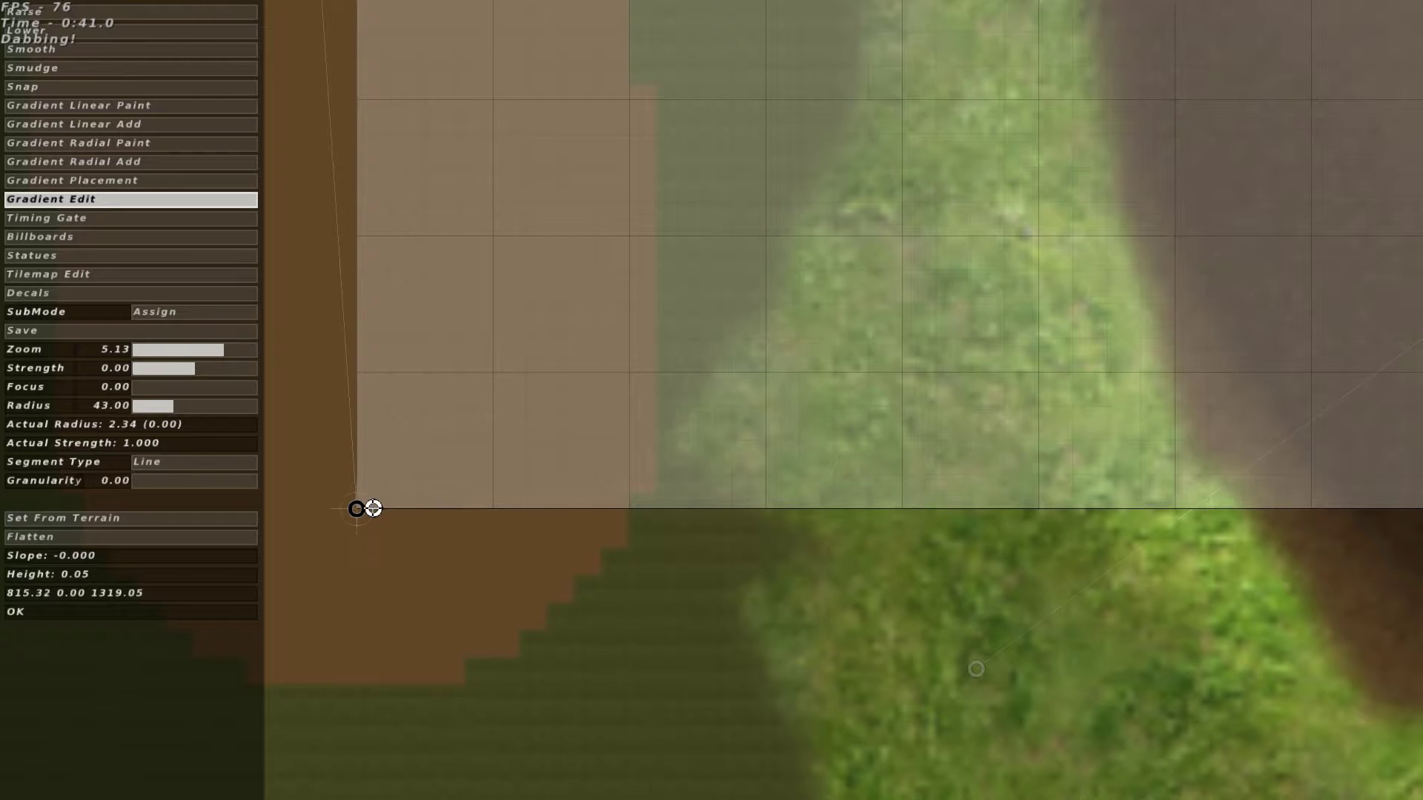
- Make the profile curved and shape the first rollers while moving along it
click(167, 461)
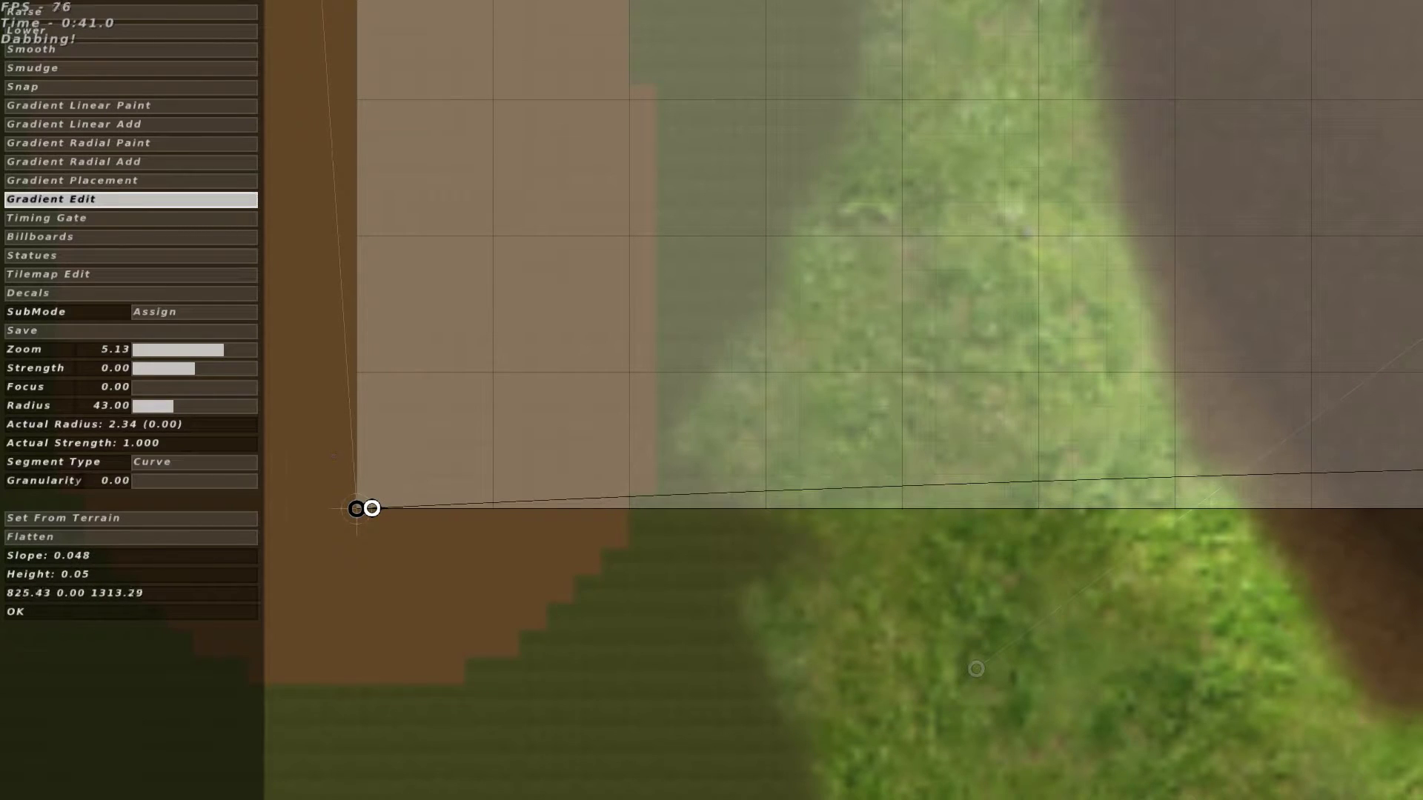
drag(371, 509, 773, 463)
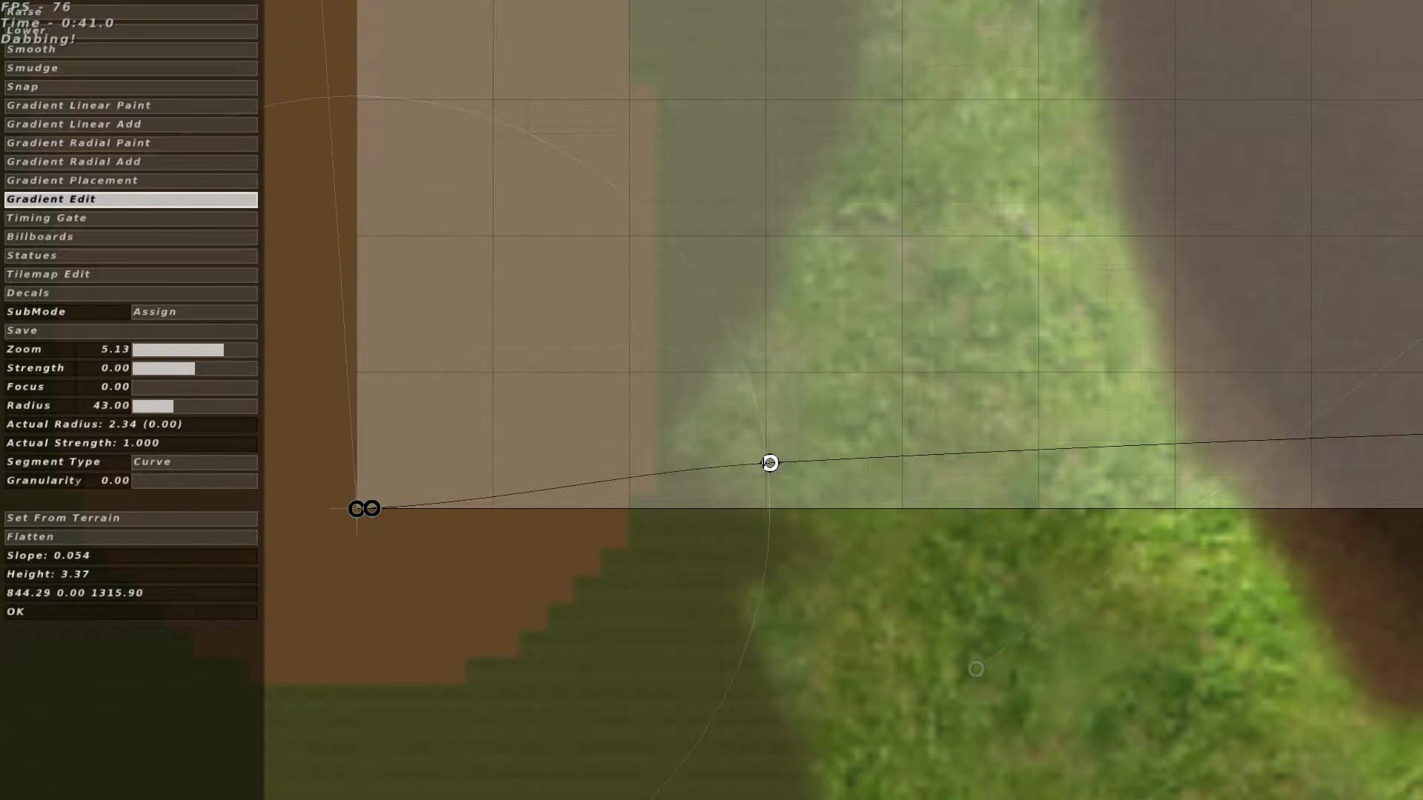
drag(770, 463, 562, 484)
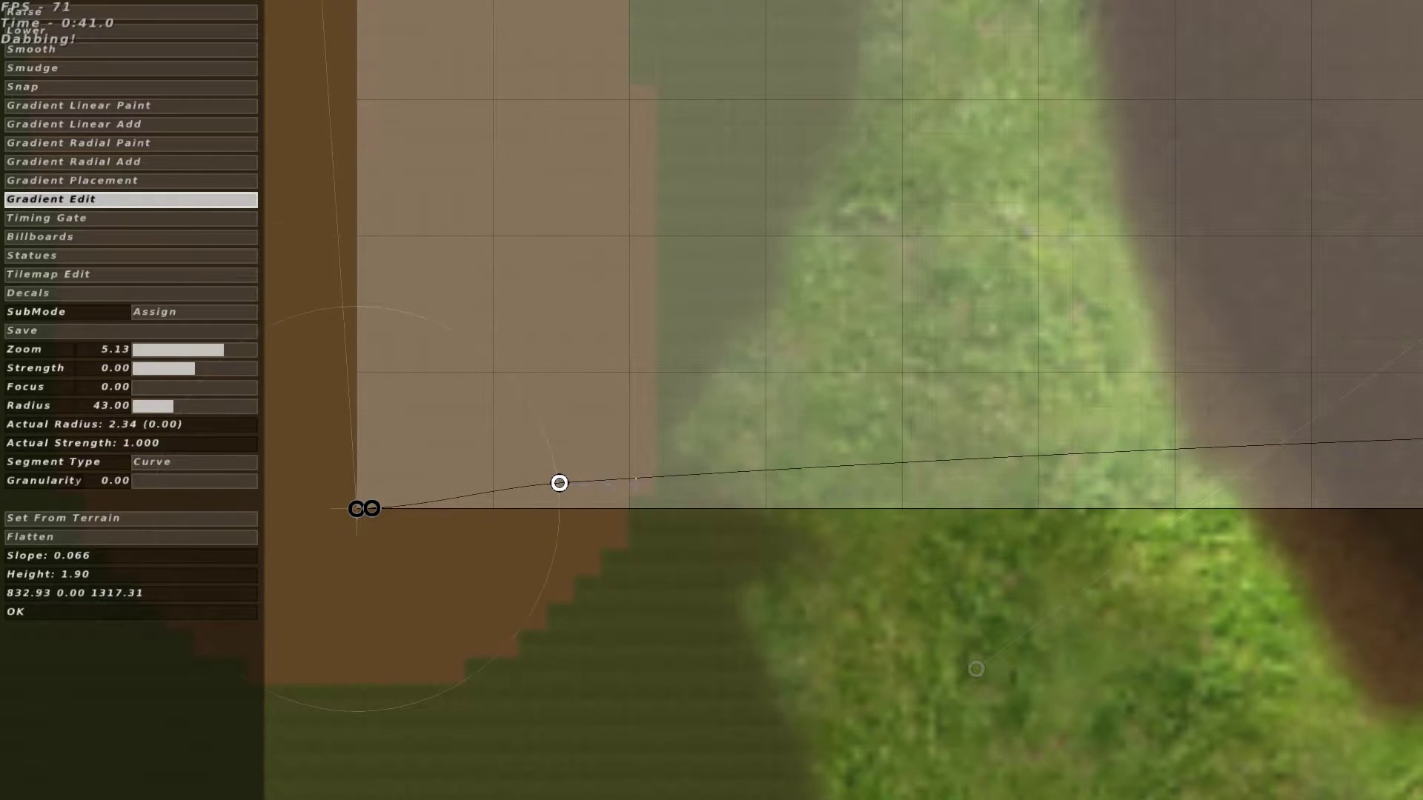
drag(727, 505, 769, 508)
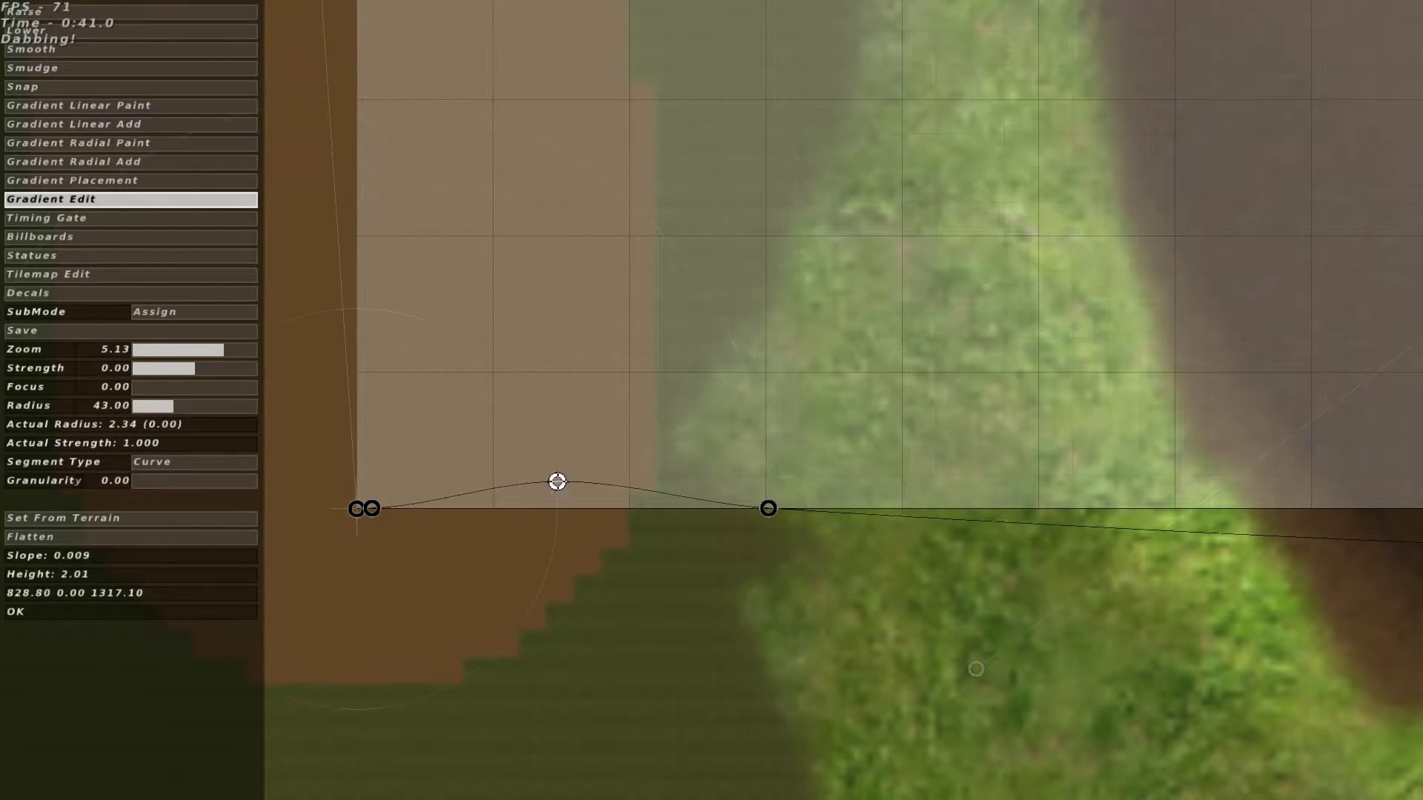
drag(557, 482, 563, 495)
key(d)
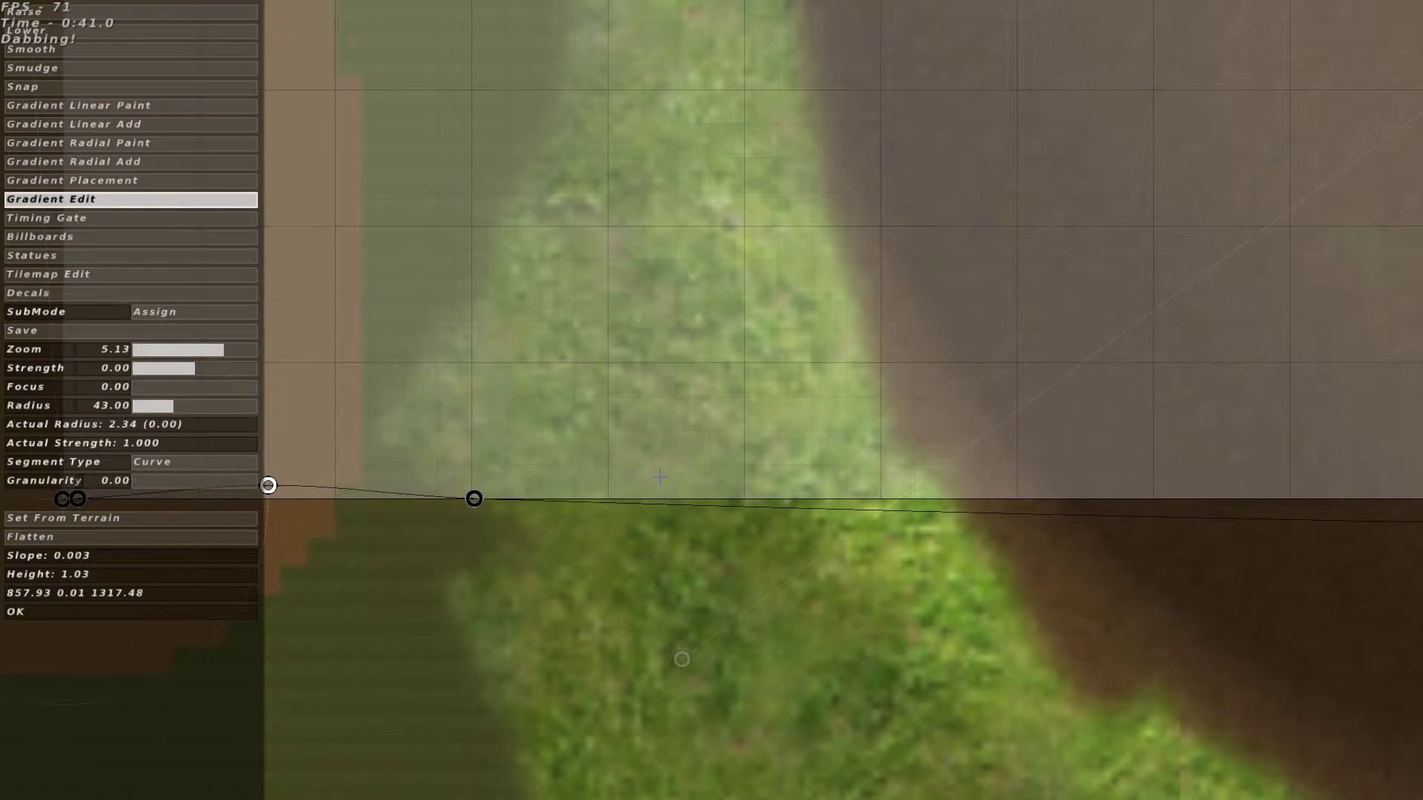
mouse_move(755, 495)
mouse_down()
mouse_move(755, 464)
mouse_move(767, 470)
mouse_up()
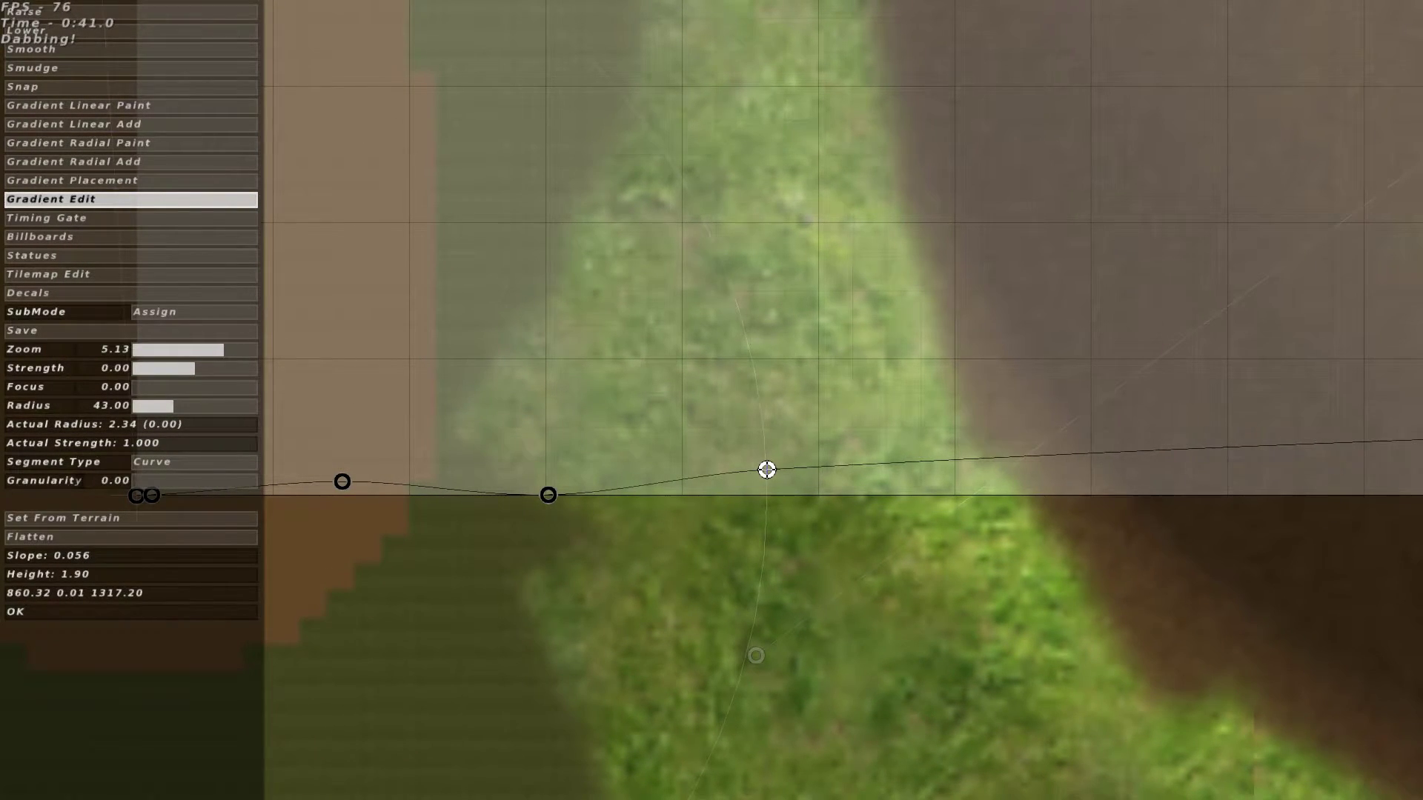
key(d)
drag(699, 480, 797, 490)
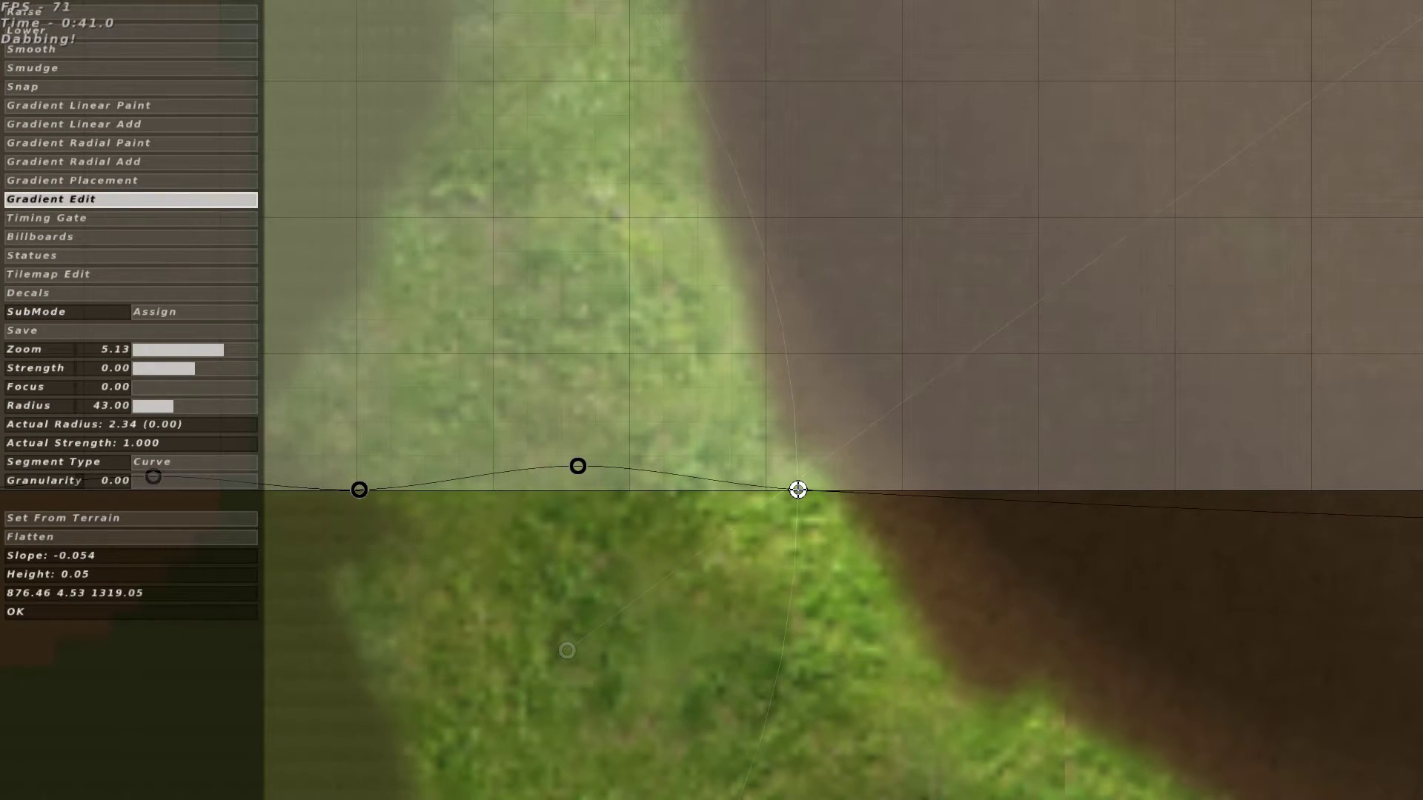
key(d)
middle_drag(651, 479, 1196, 447)
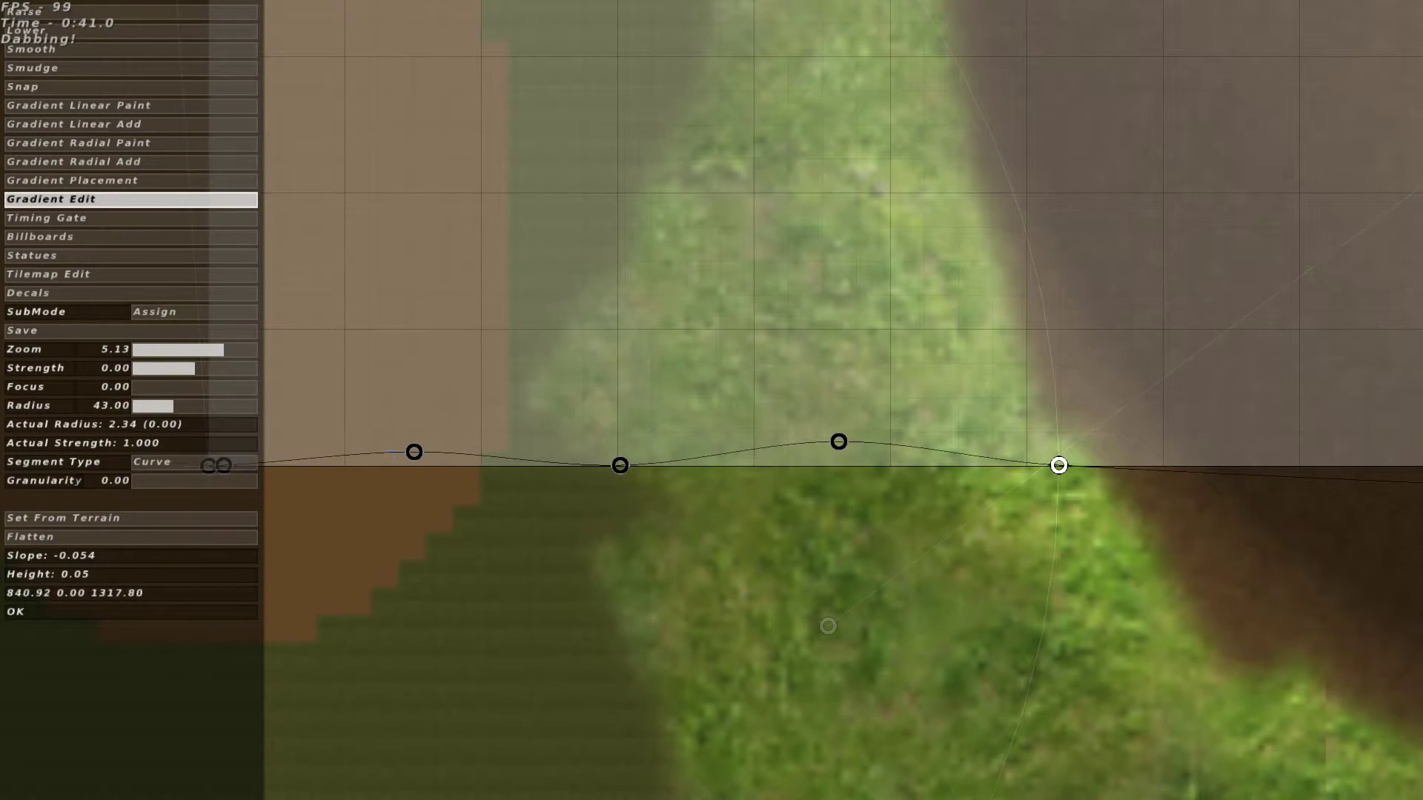
key(d)
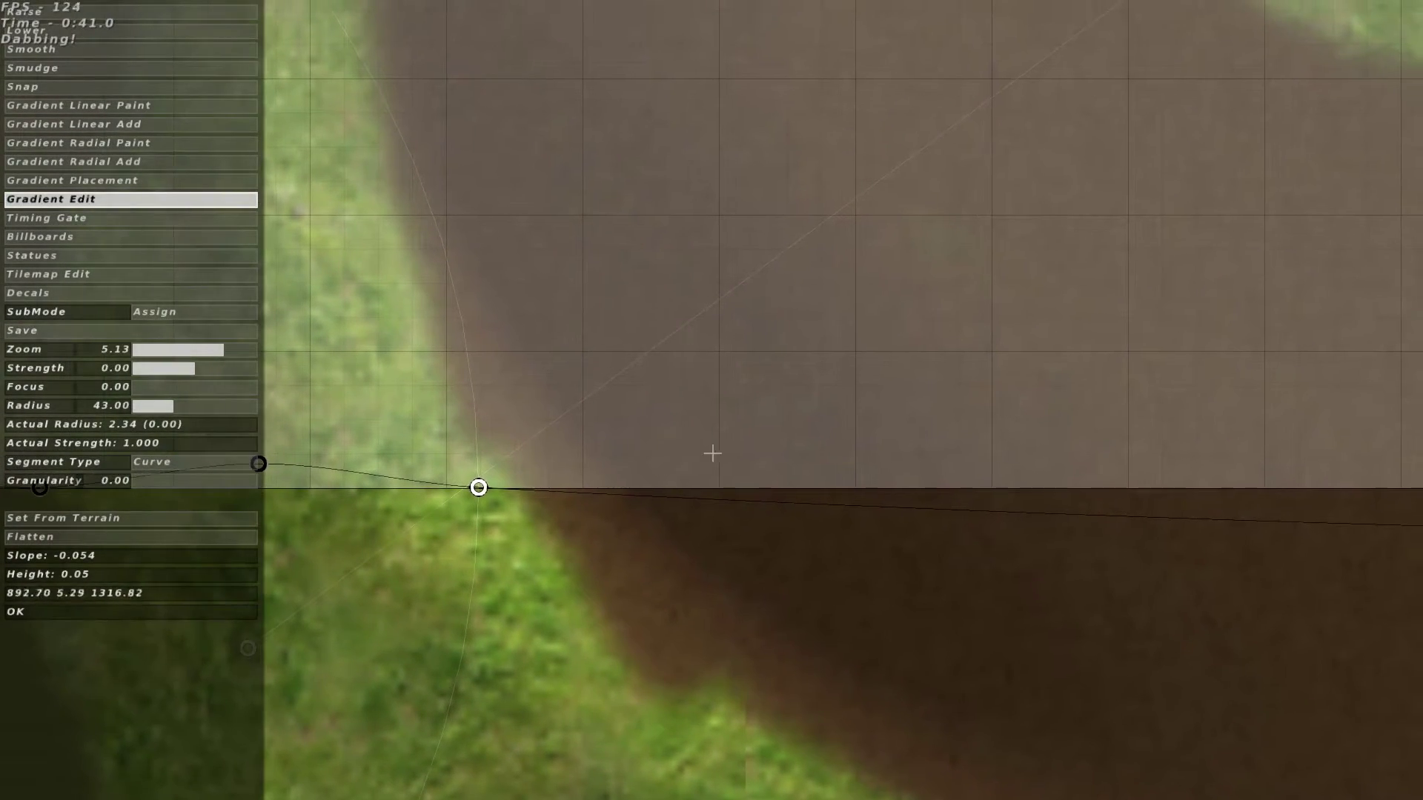
drag(713, 452, 766, 448)
- Add control points for the next roller crests, deleting misplaced points
key(d)
click(676, 493)
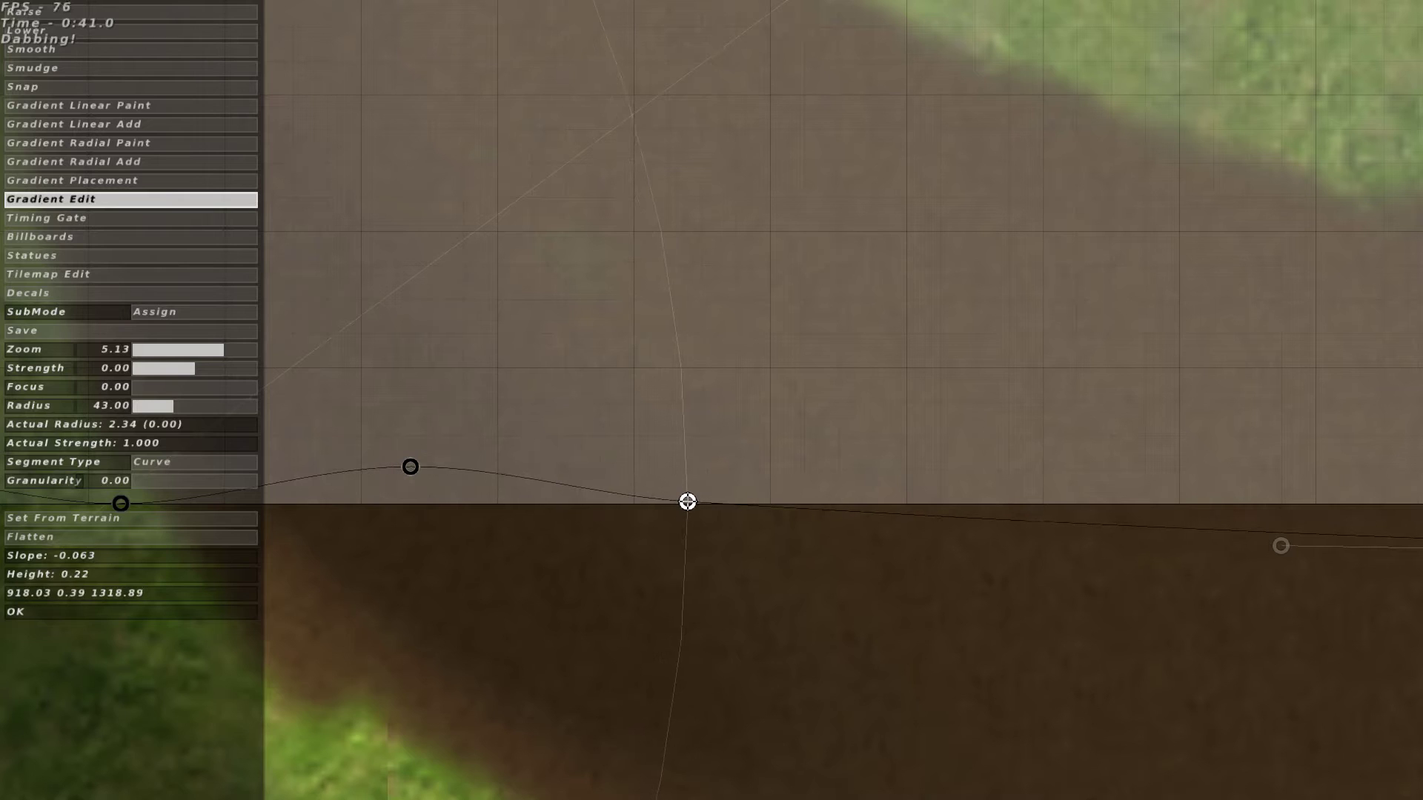
click(640, 453)
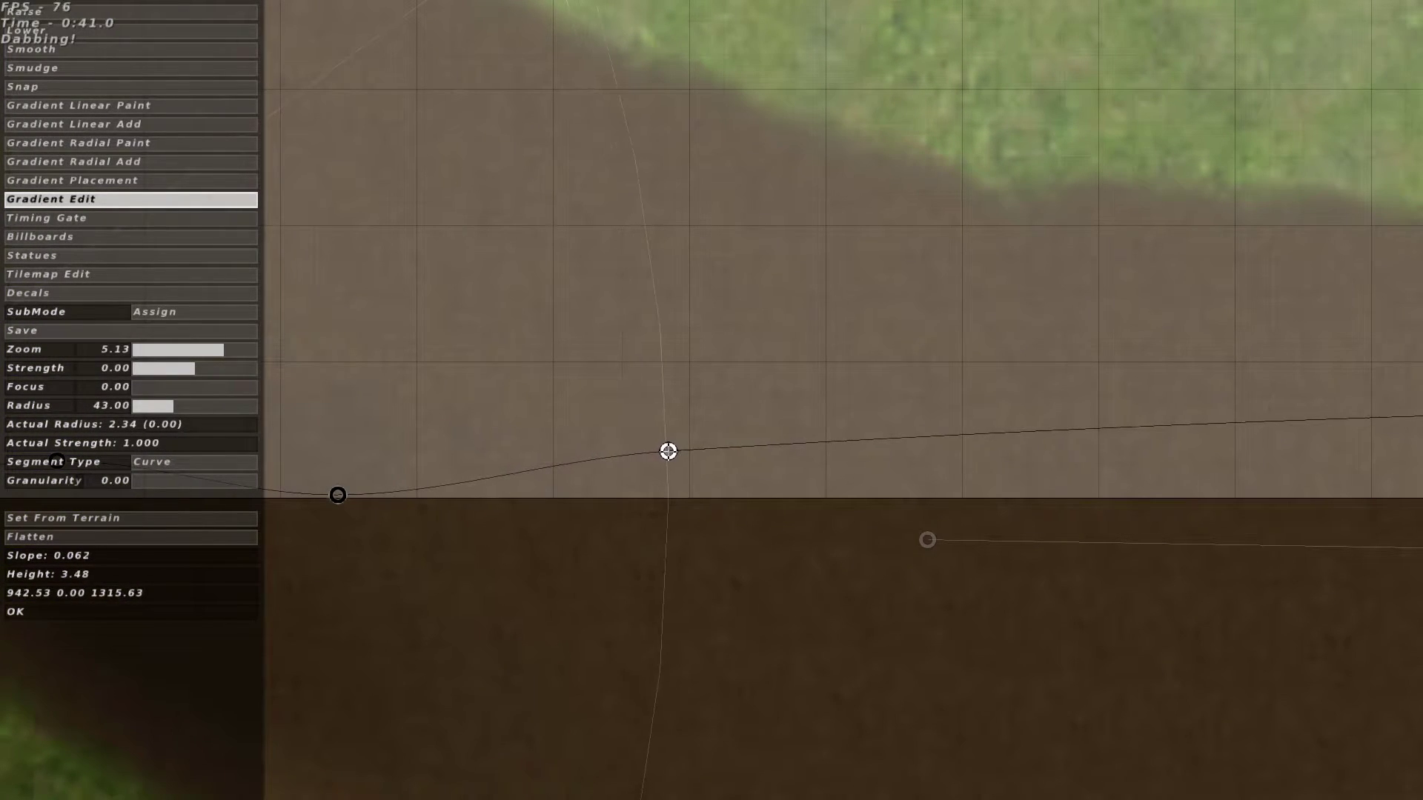
drag(667, 450, 677, 460)
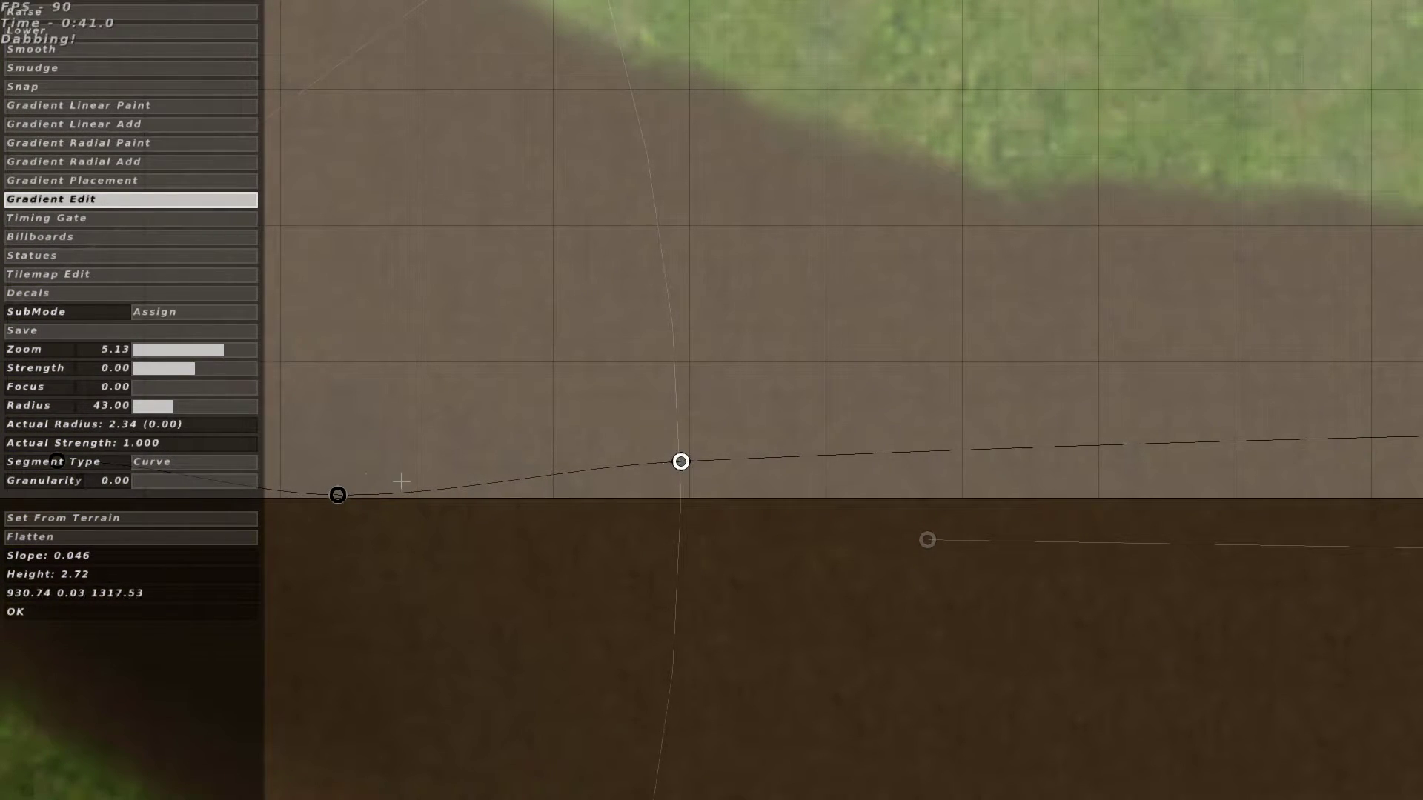
click(523, 490)
click(550, 493)
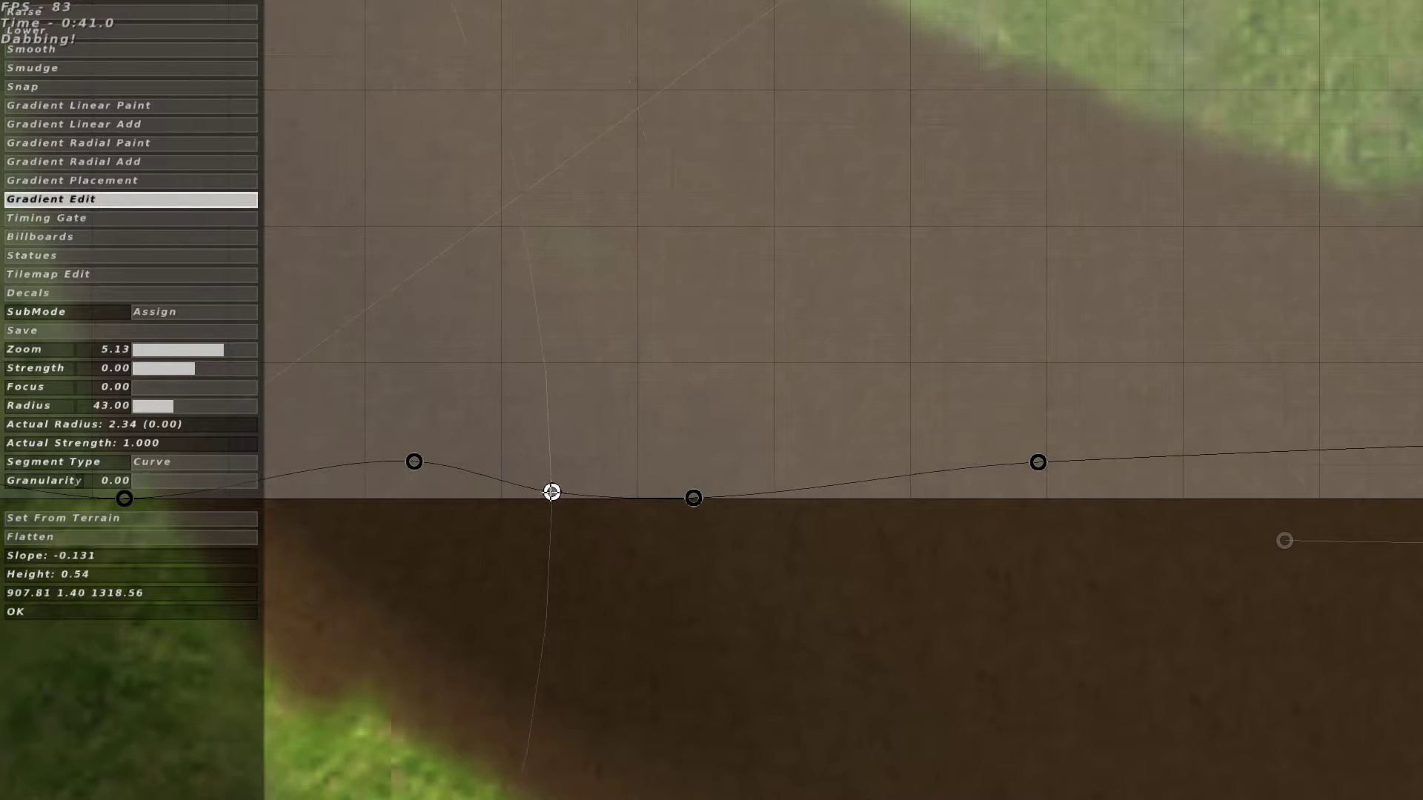
drag(550, 493, 528, 492)
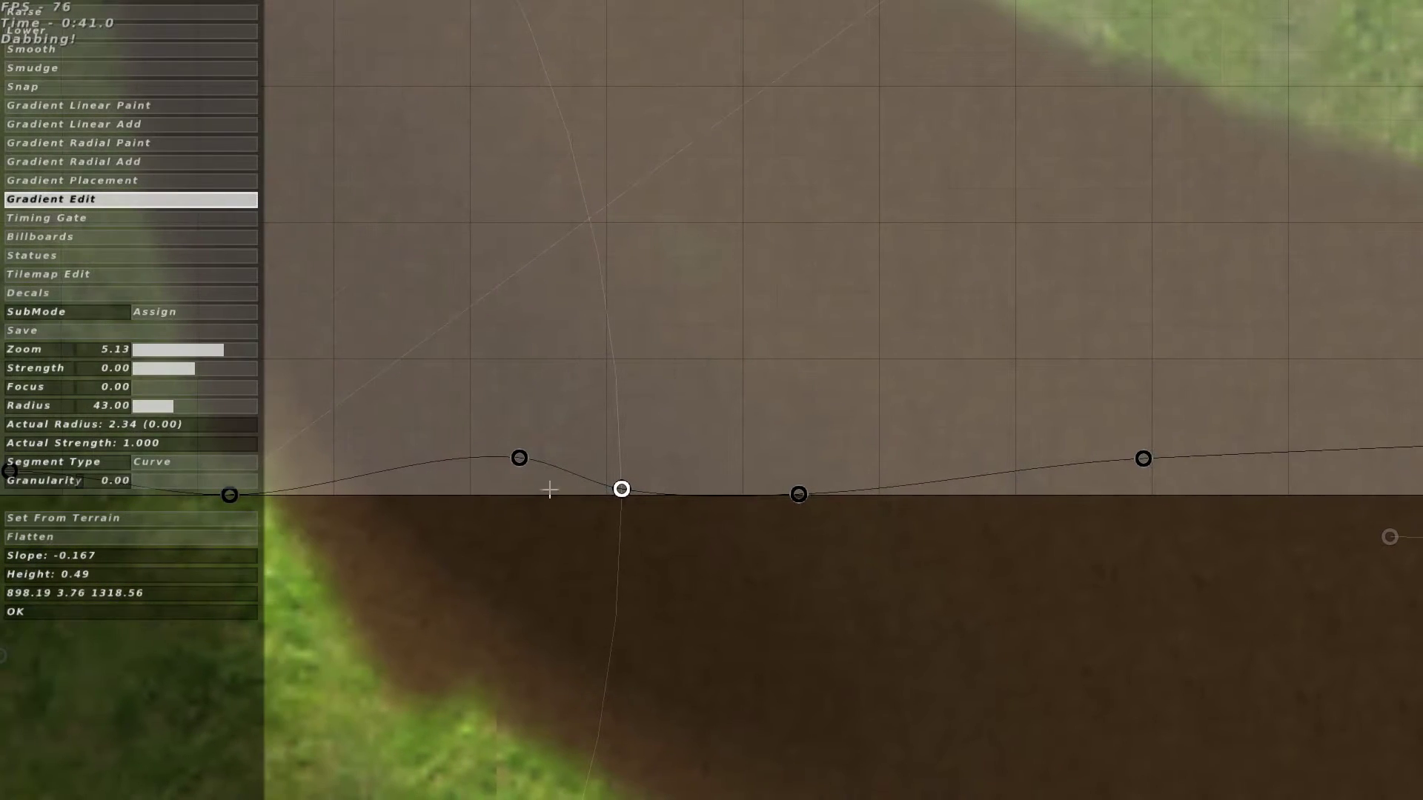
key(Delete)
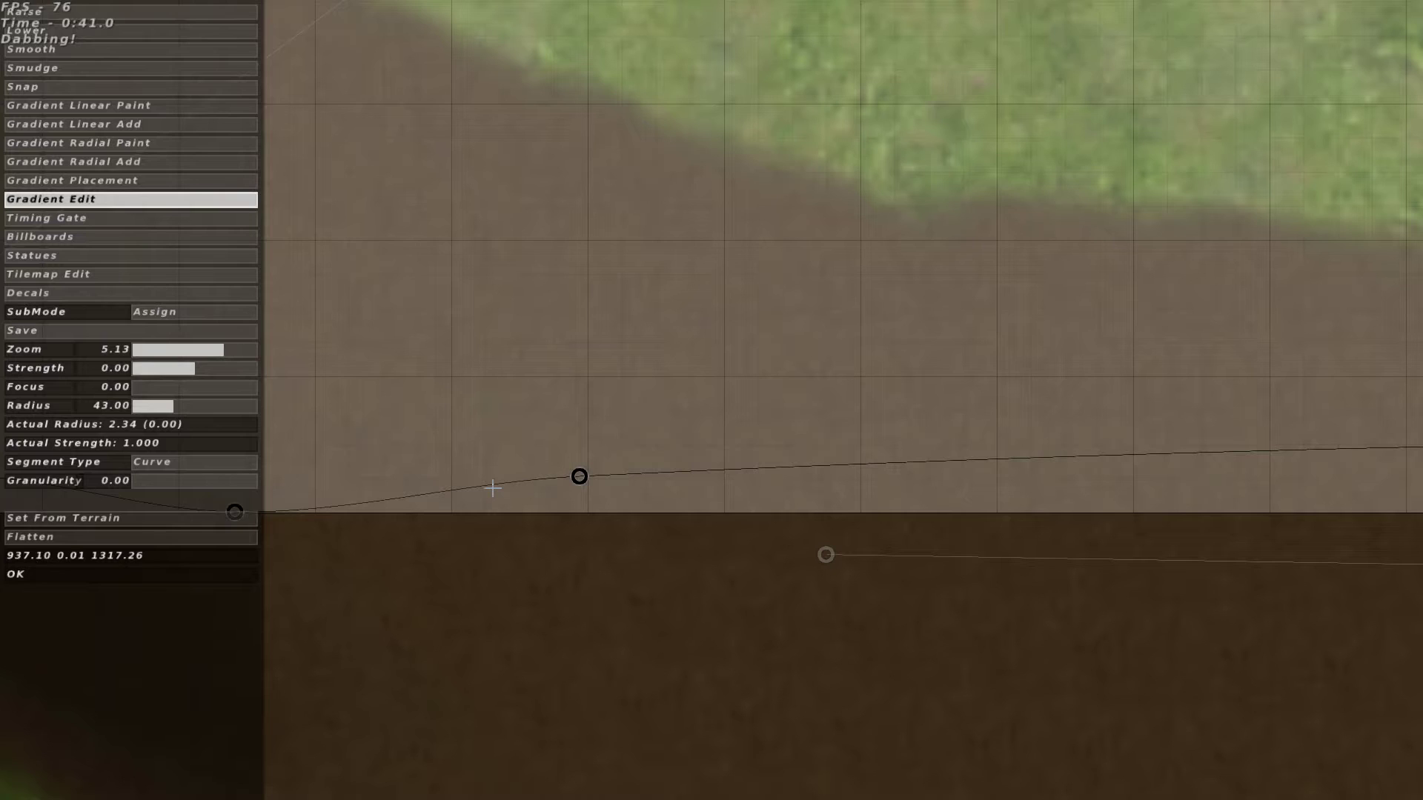
click(464, 502)
click(752, 489)
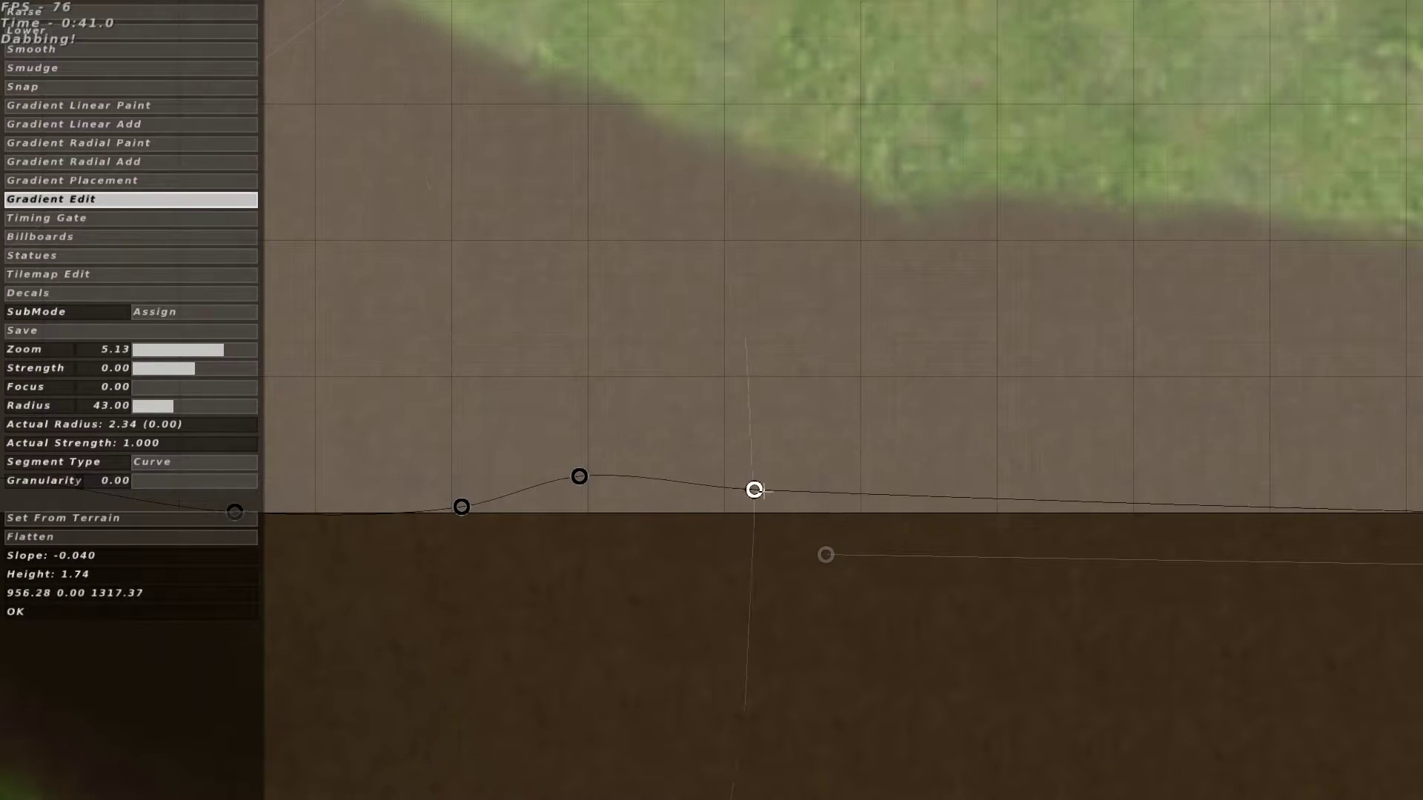
drag(752, 489, 848, 509)
key(Delete)
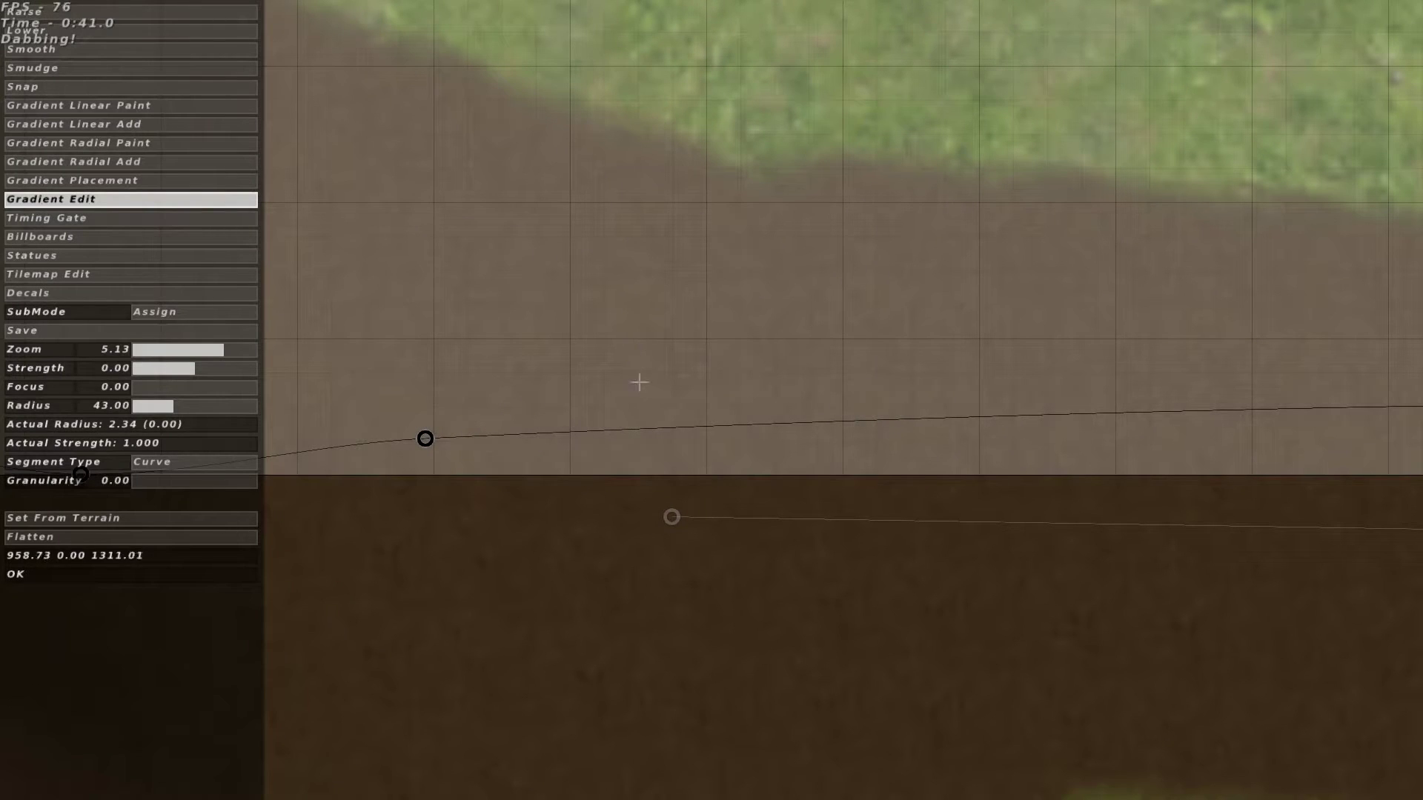
- Raise several control points into crests and lower others into dips
click(703, 461)
drag(702, 461, 721, 475)
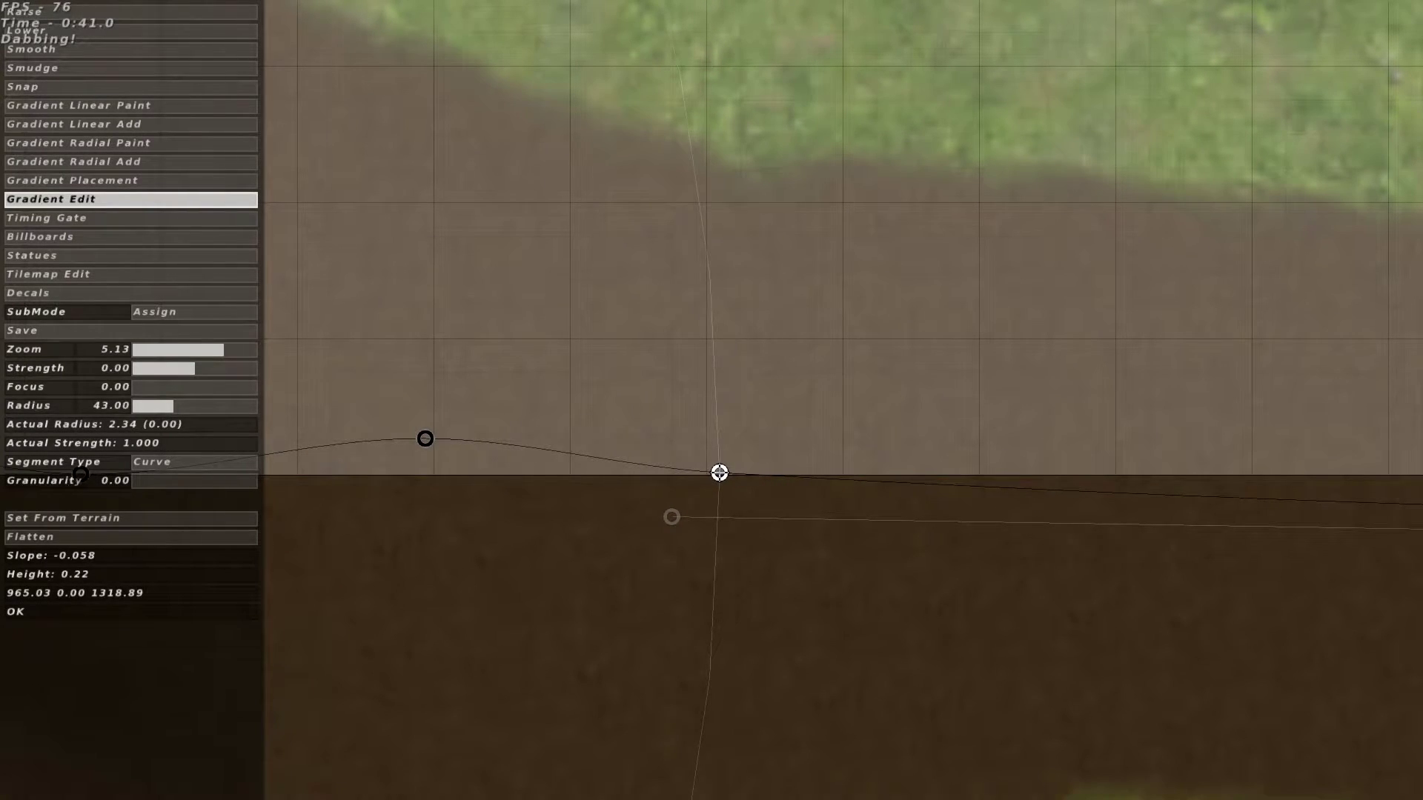
drag(719, 475, 804, 430)
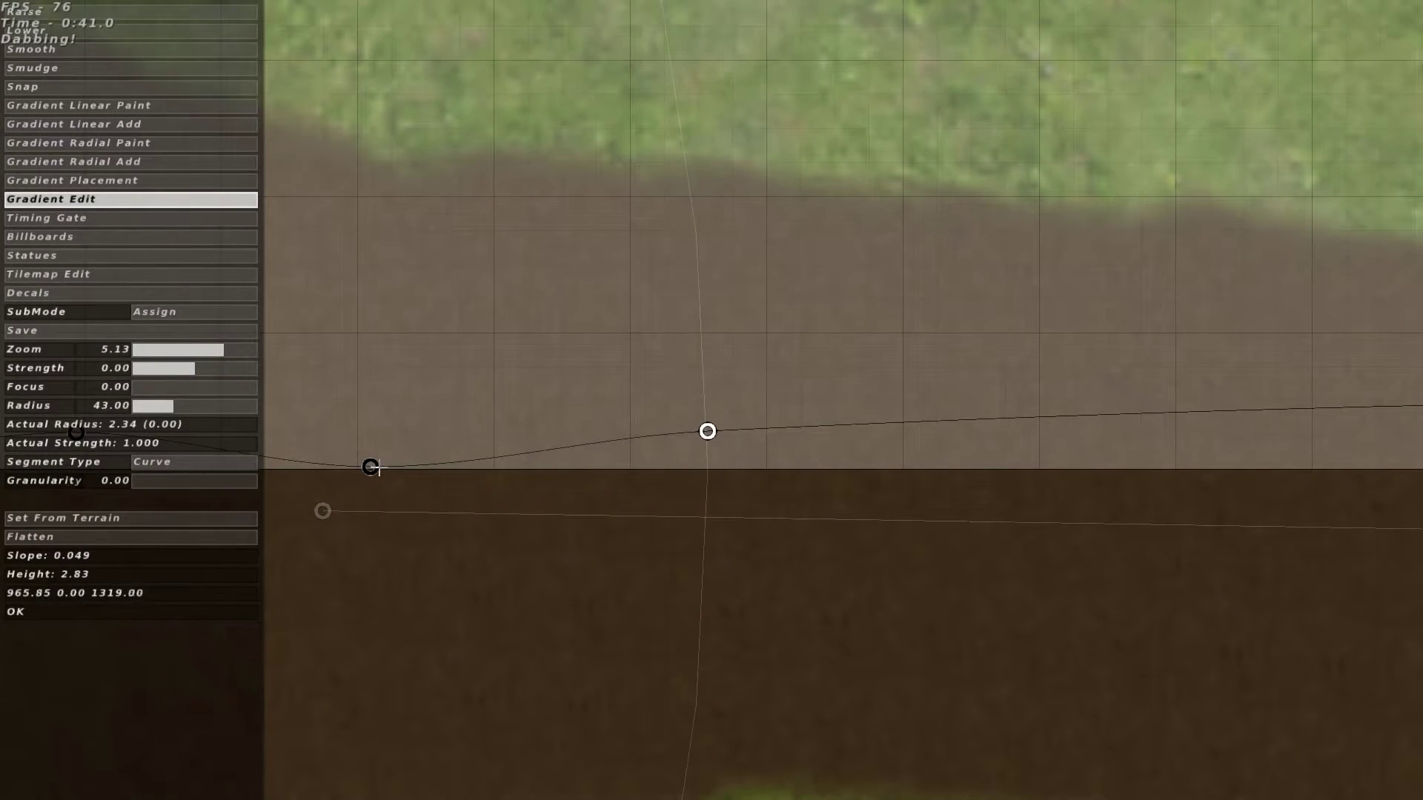
drag(733, 421, 633, 418)
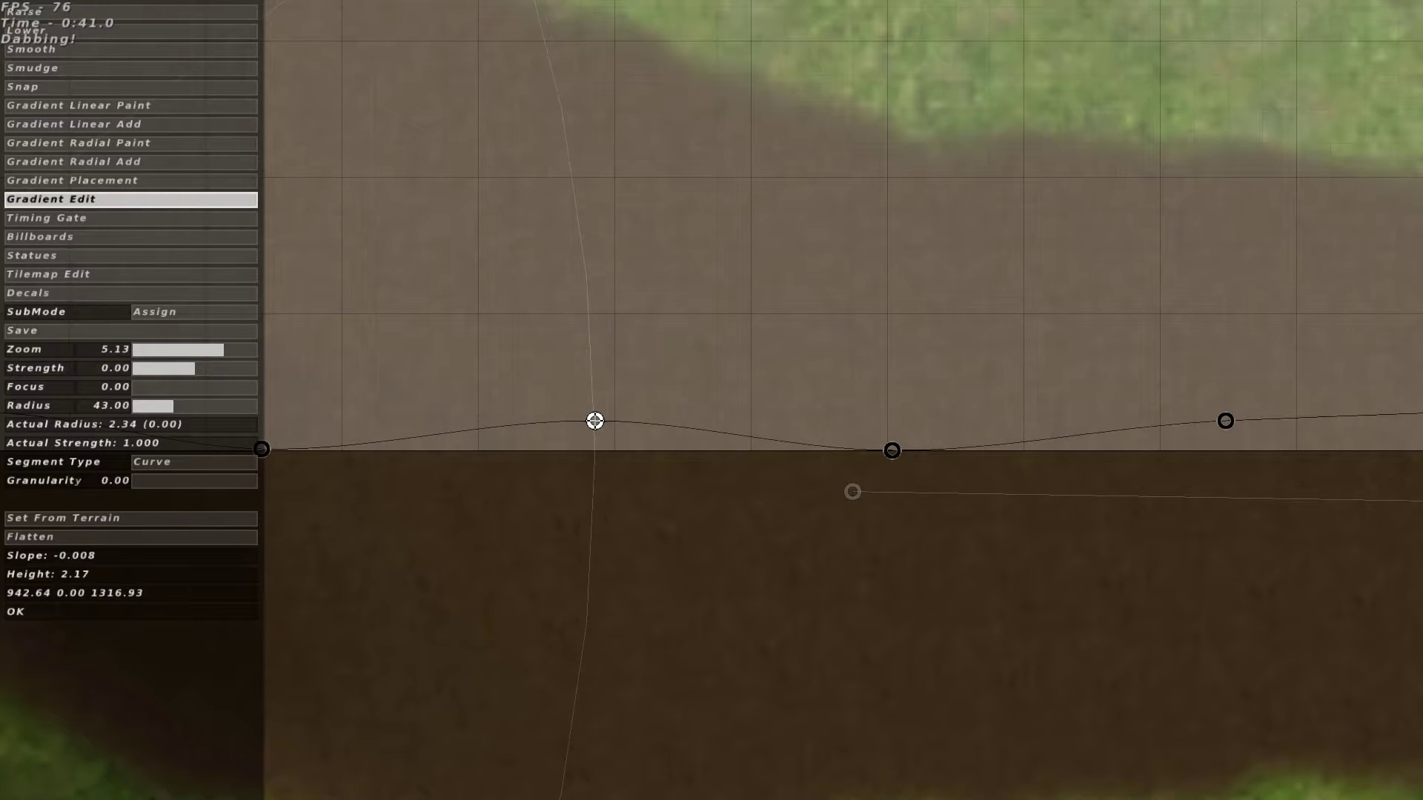
click(635, 454)
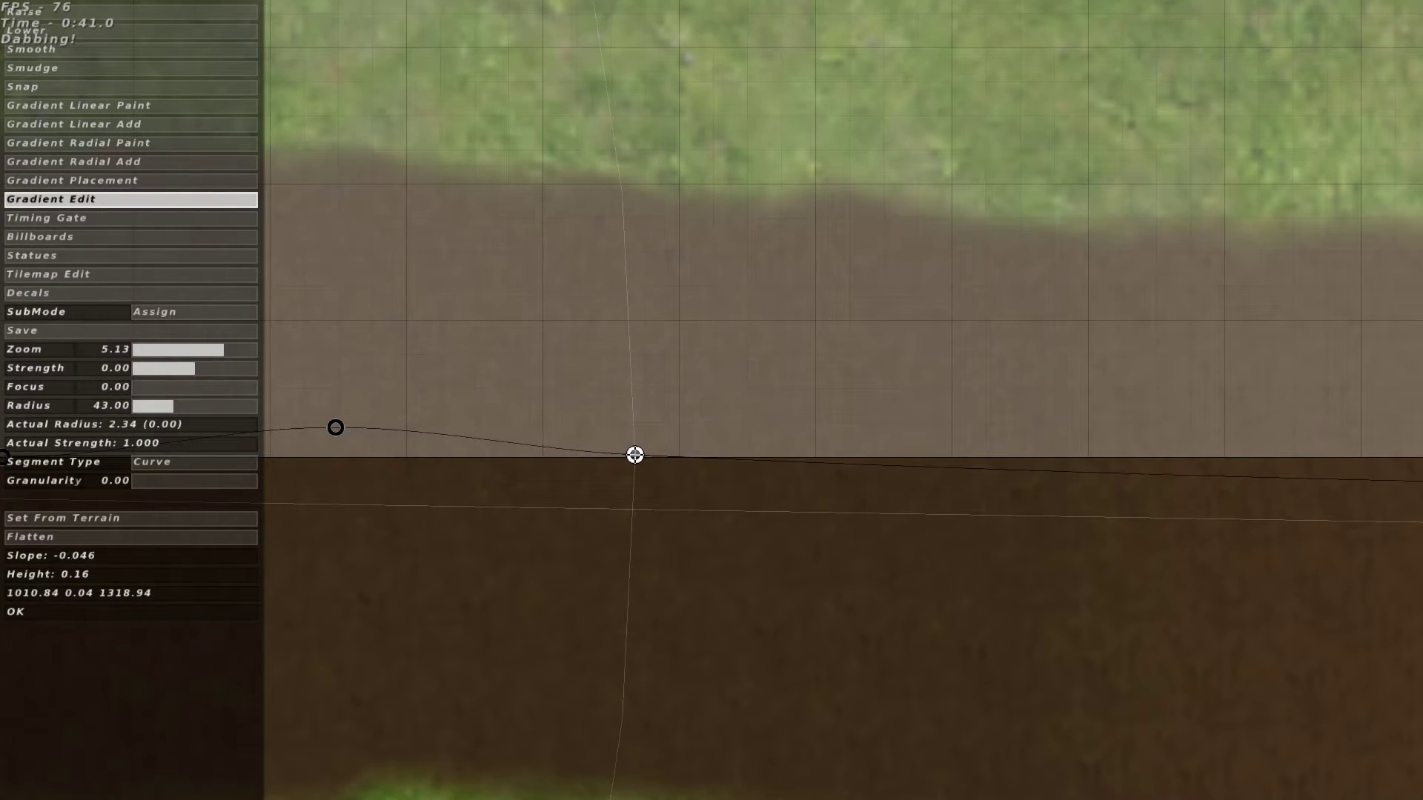
drag(638, 454, 762, 430)
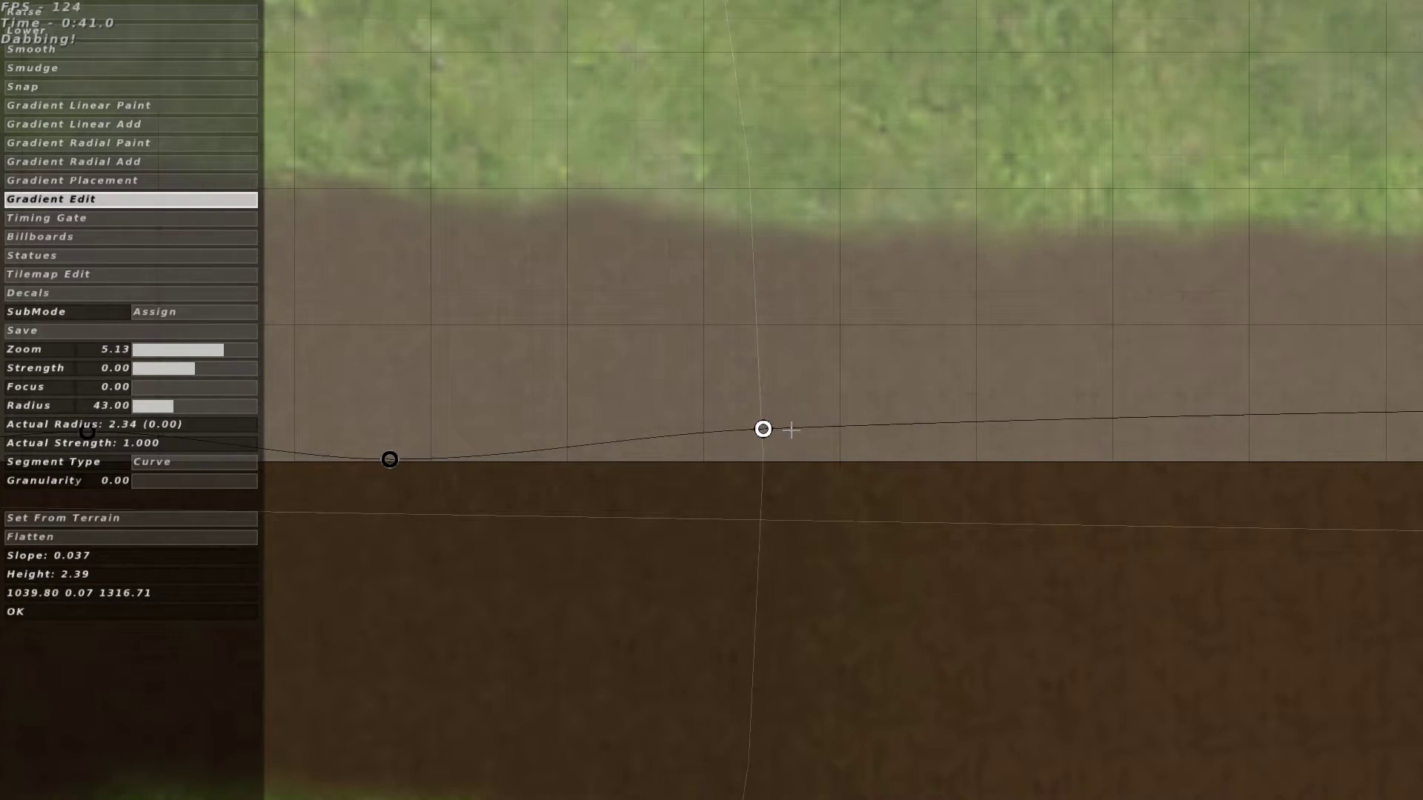
click(868, 455)
mouse_move(884, 448)
mouse_down()
mouse_move(884, 421)
mouse_move(910, 413)
mouse_move(489, 413)
mouse_up()
click(625, 437)
mouse_move(639, 443)
mouse_down()
mouse_move(641, 407)
mouse_move(783, 395)
mouse_up()
- Add and position the final control points to shape the last rollers
click(903, 425)
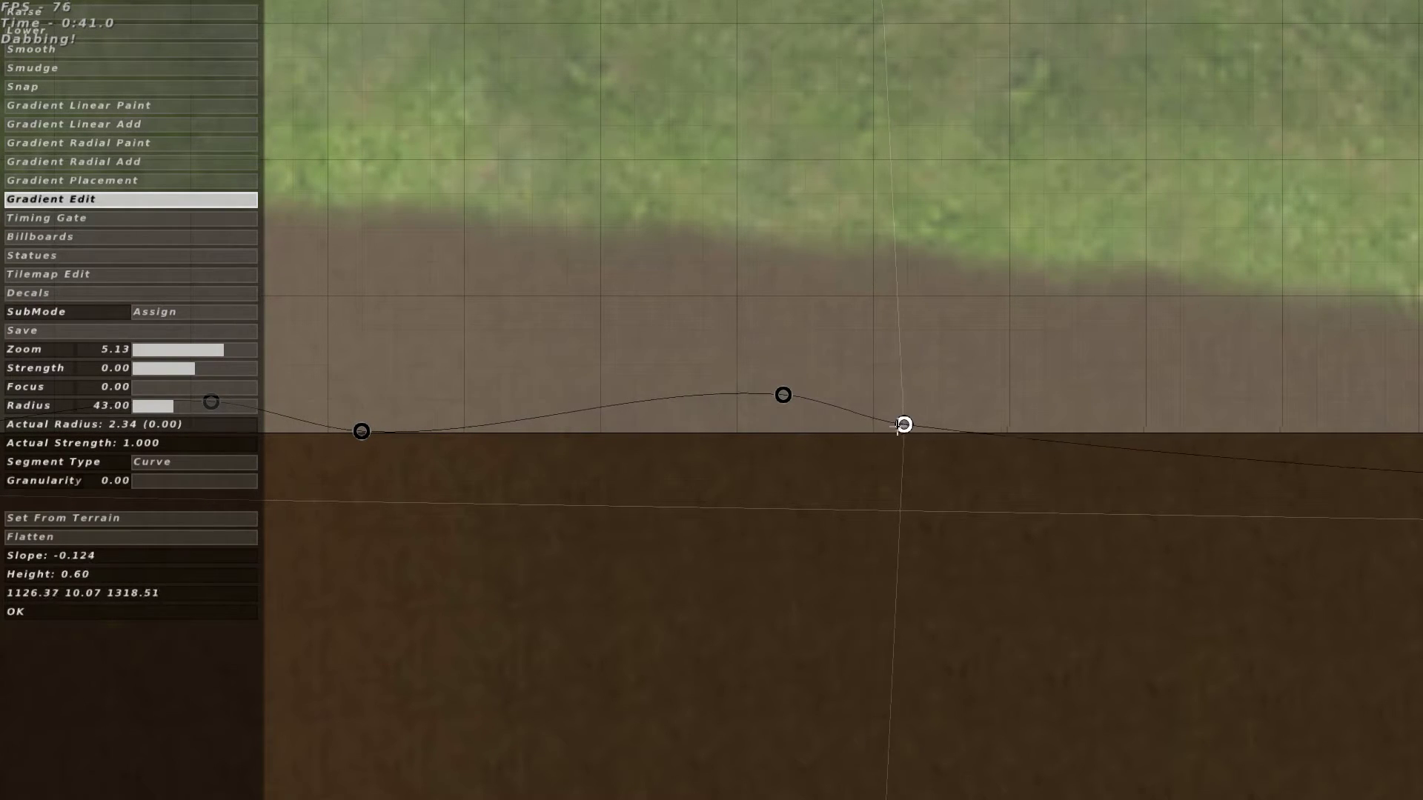
drag(900, 428, 296, 426)
click(626, 404)
drag(626, 404, 701, 406)
click(823, 423)
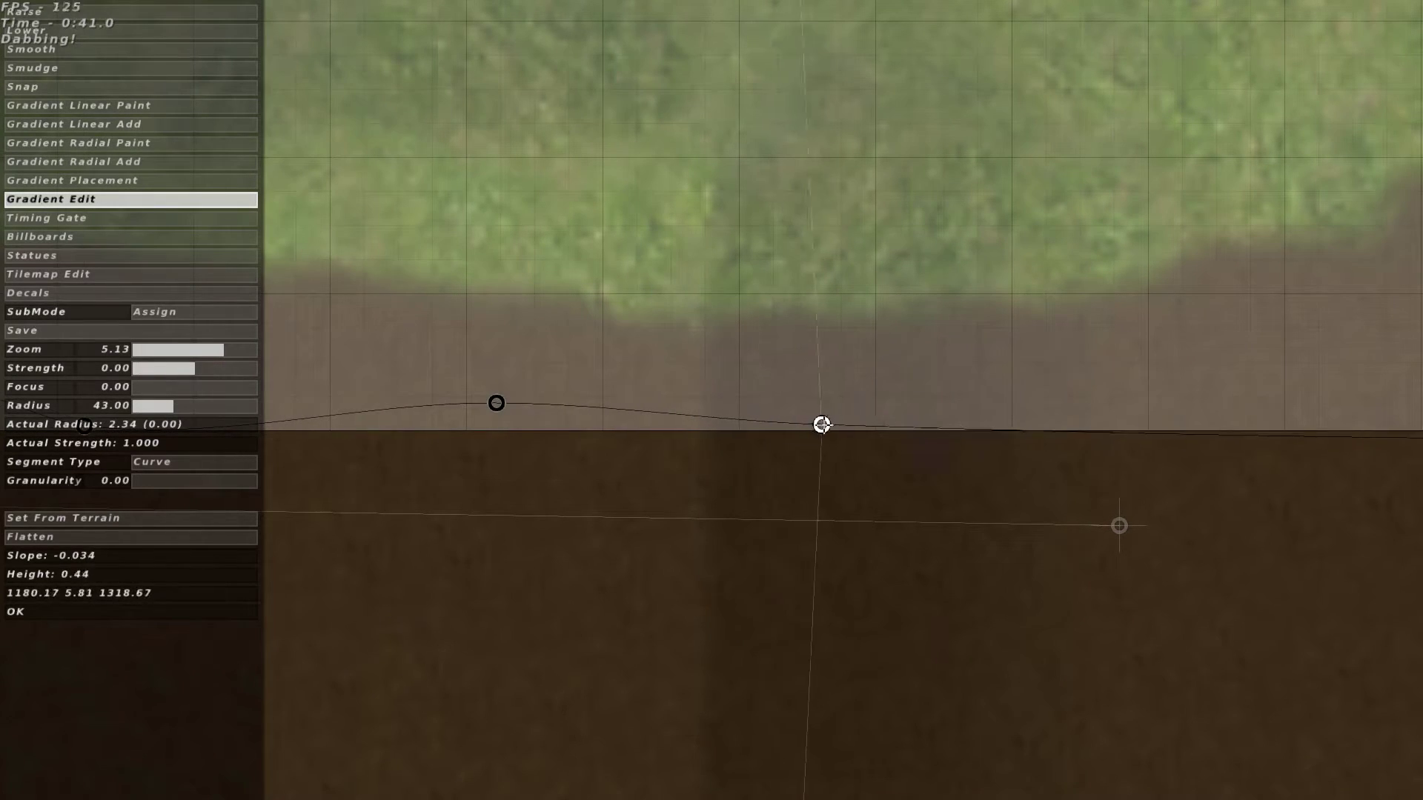
drag(823, 423, 855, 430)
click(594, 417)
mouse_move(594, 416)
mouse_down()
mouse_move(613, 416)
mouse_move(353, 420)
mouse_up()
click(759, 334)
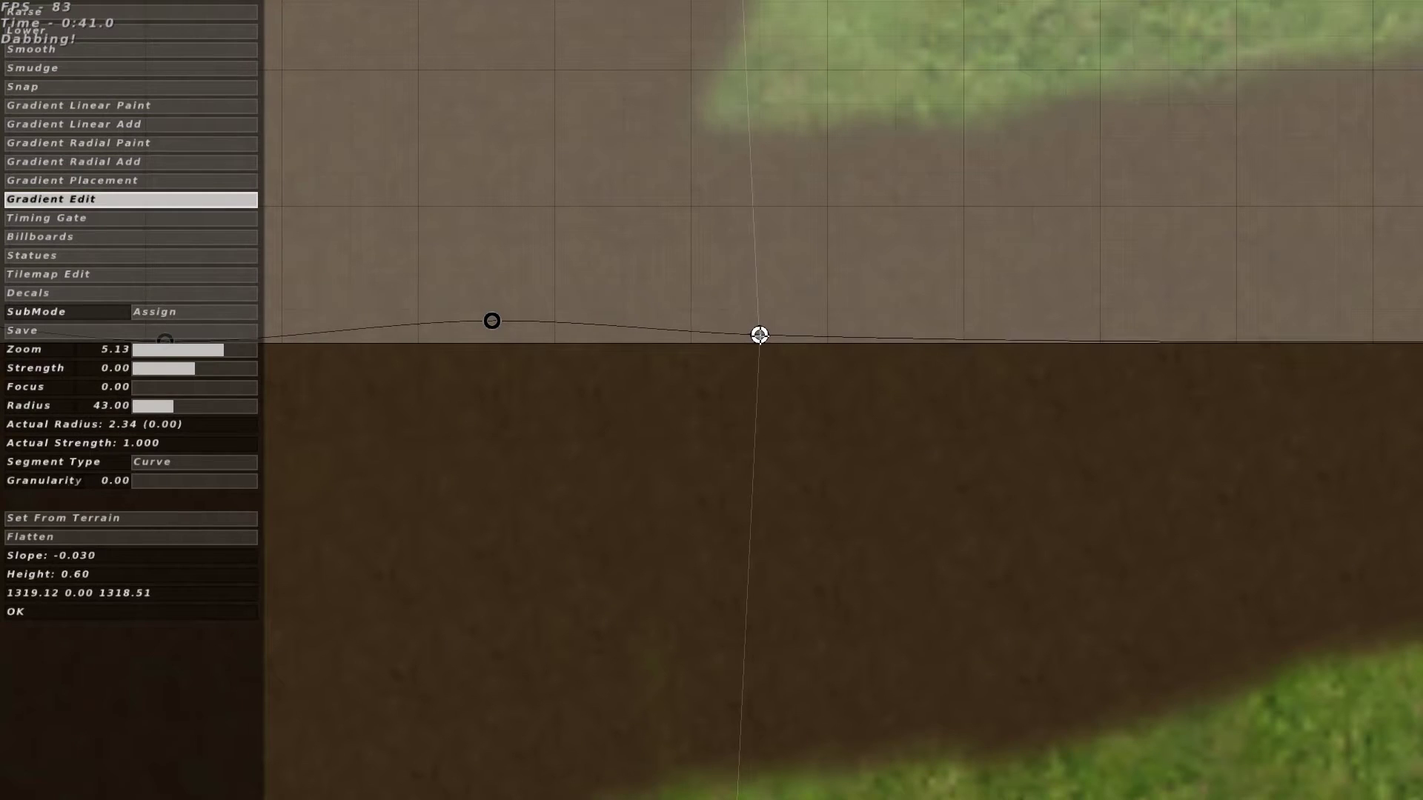
drag(759, 334, 766, 336)
drag(672, 325, 705, 318)
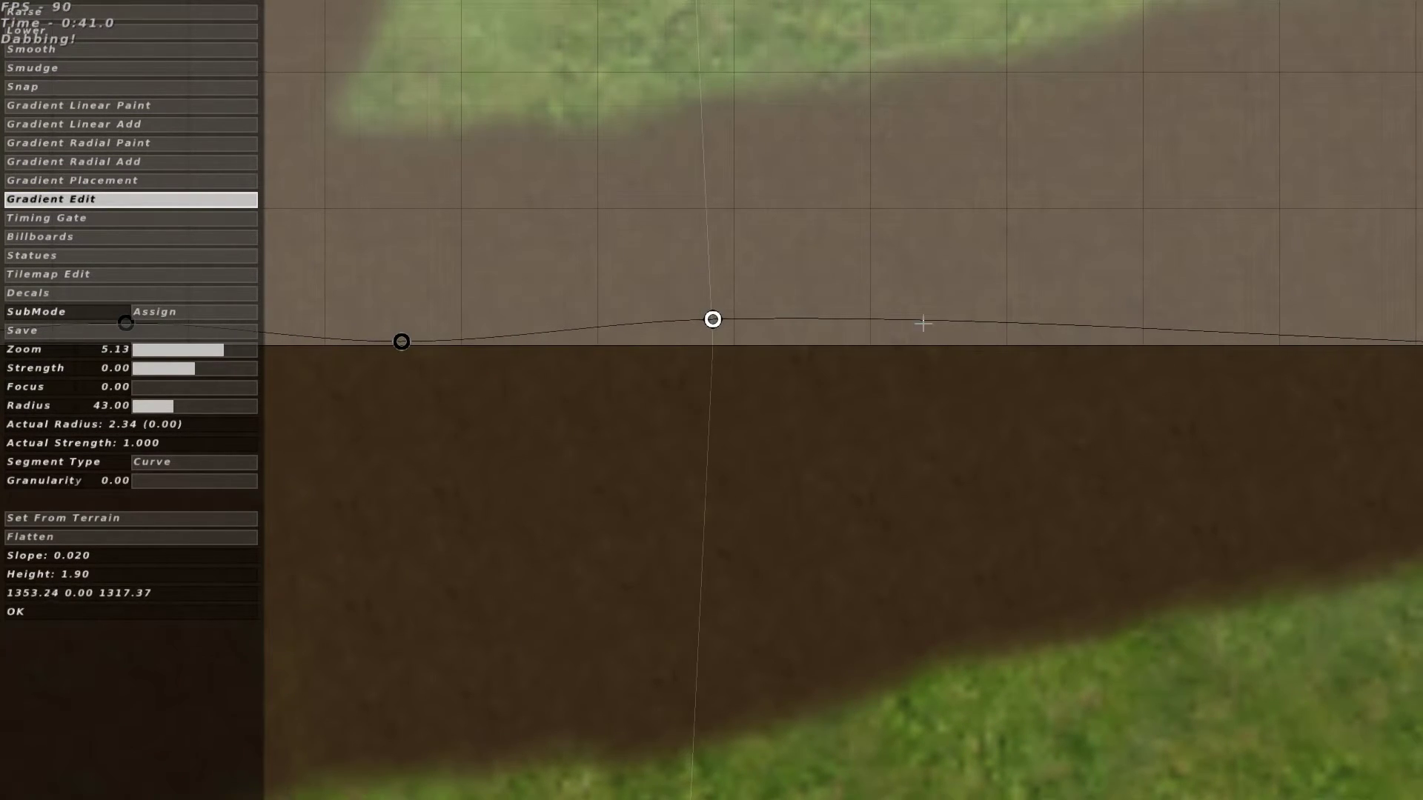
drag(605, 332, 574, 333)
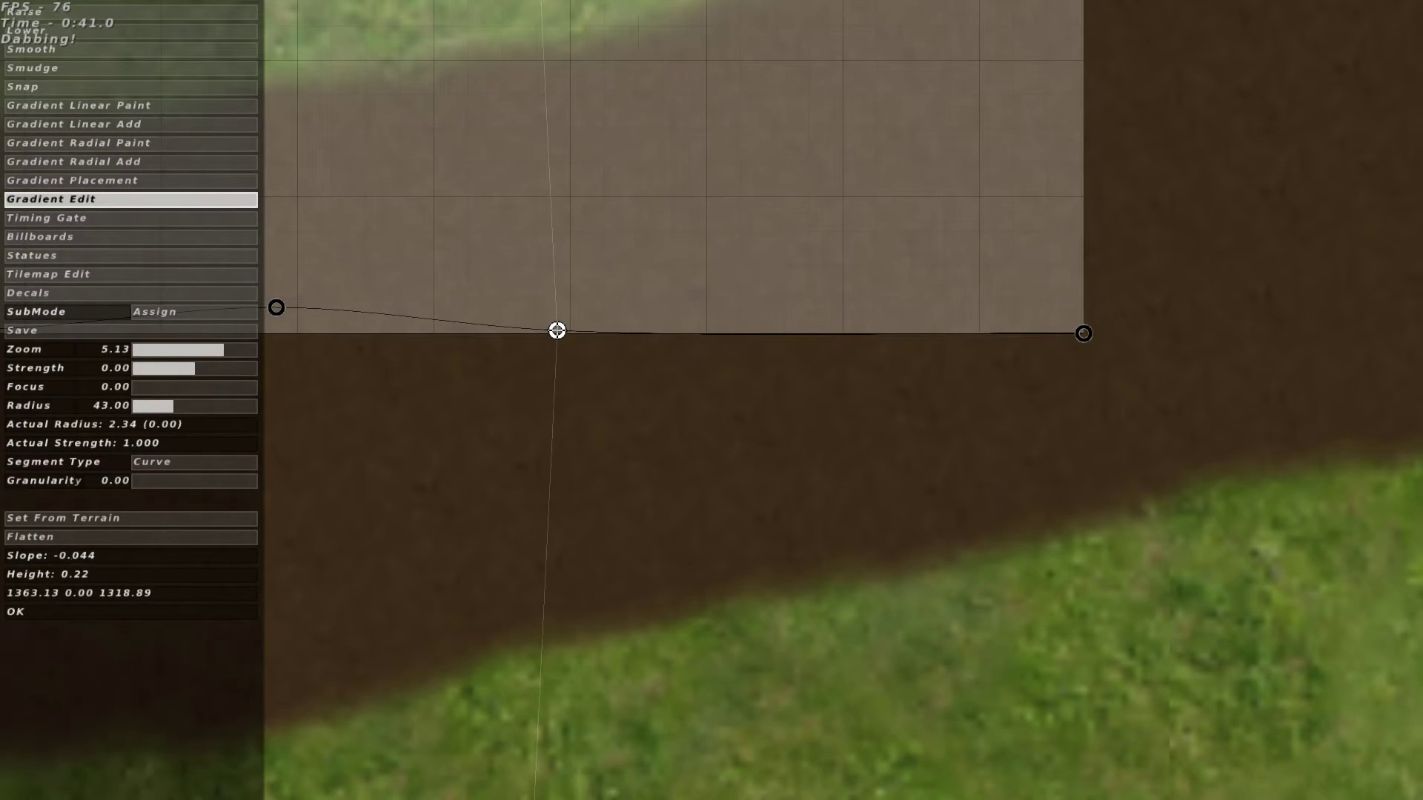
click(782, 330)
drag(782, 323, 815, 323)
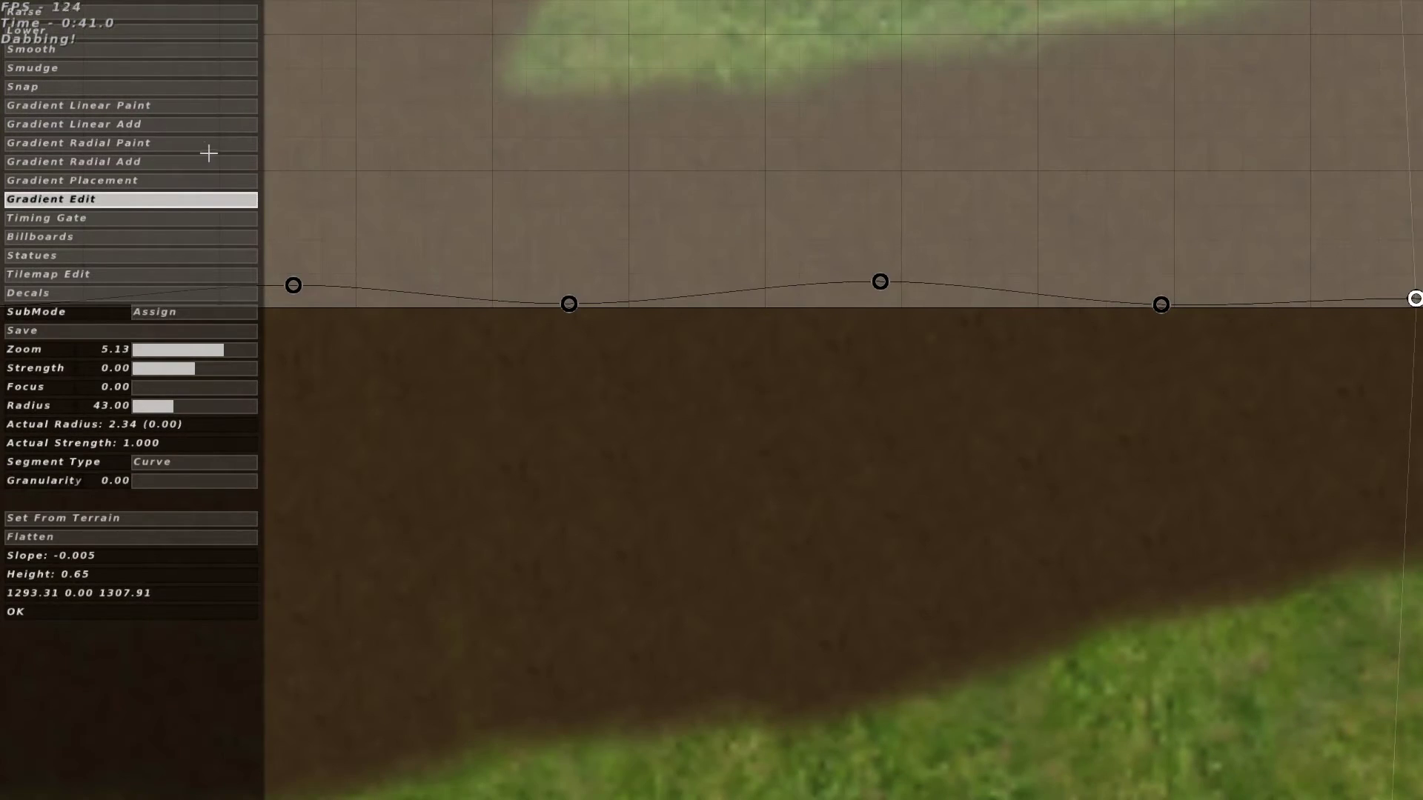
click(175, 126)
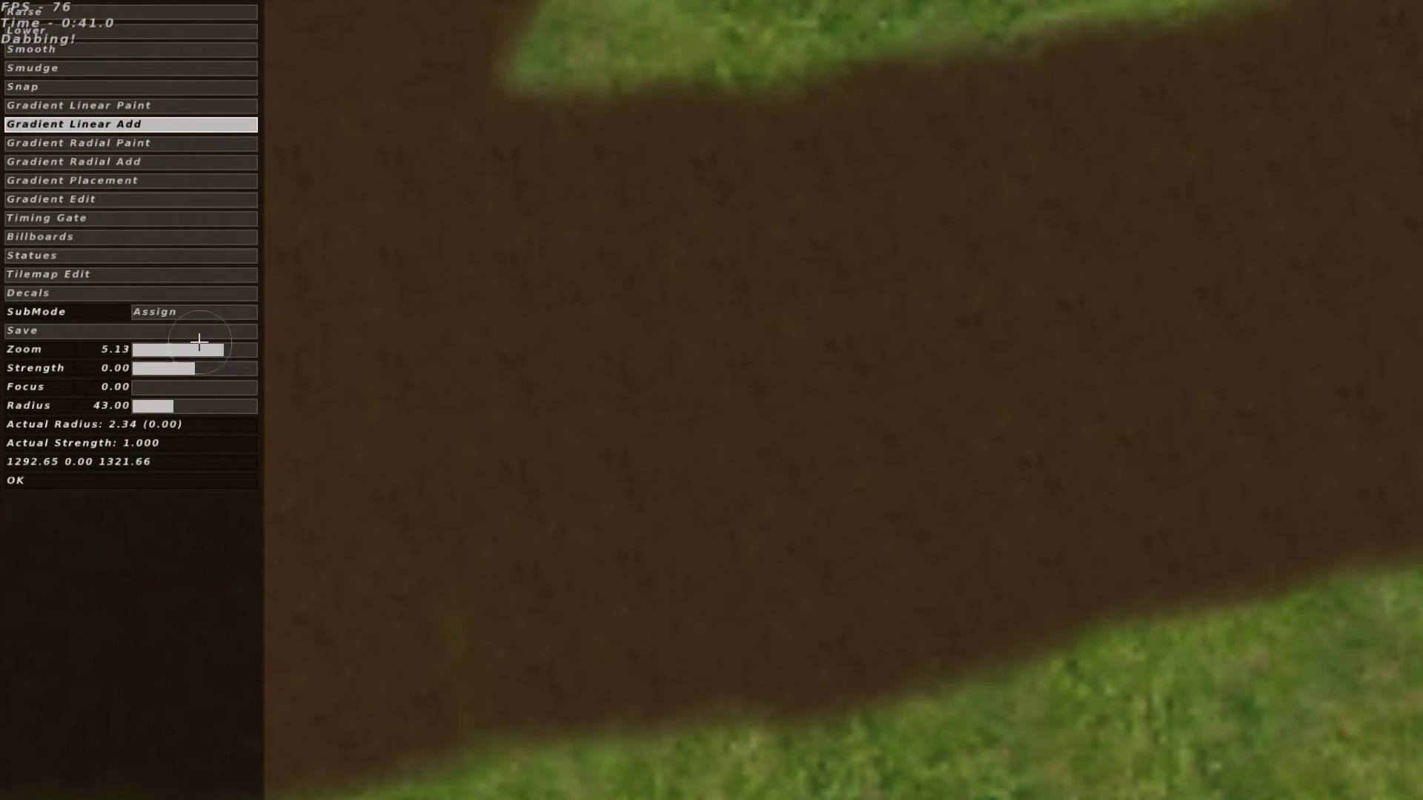
- Set Focus to 0.81 and paint the roller gradient along the left dirt strip
drag(196, 349, 178, 347)
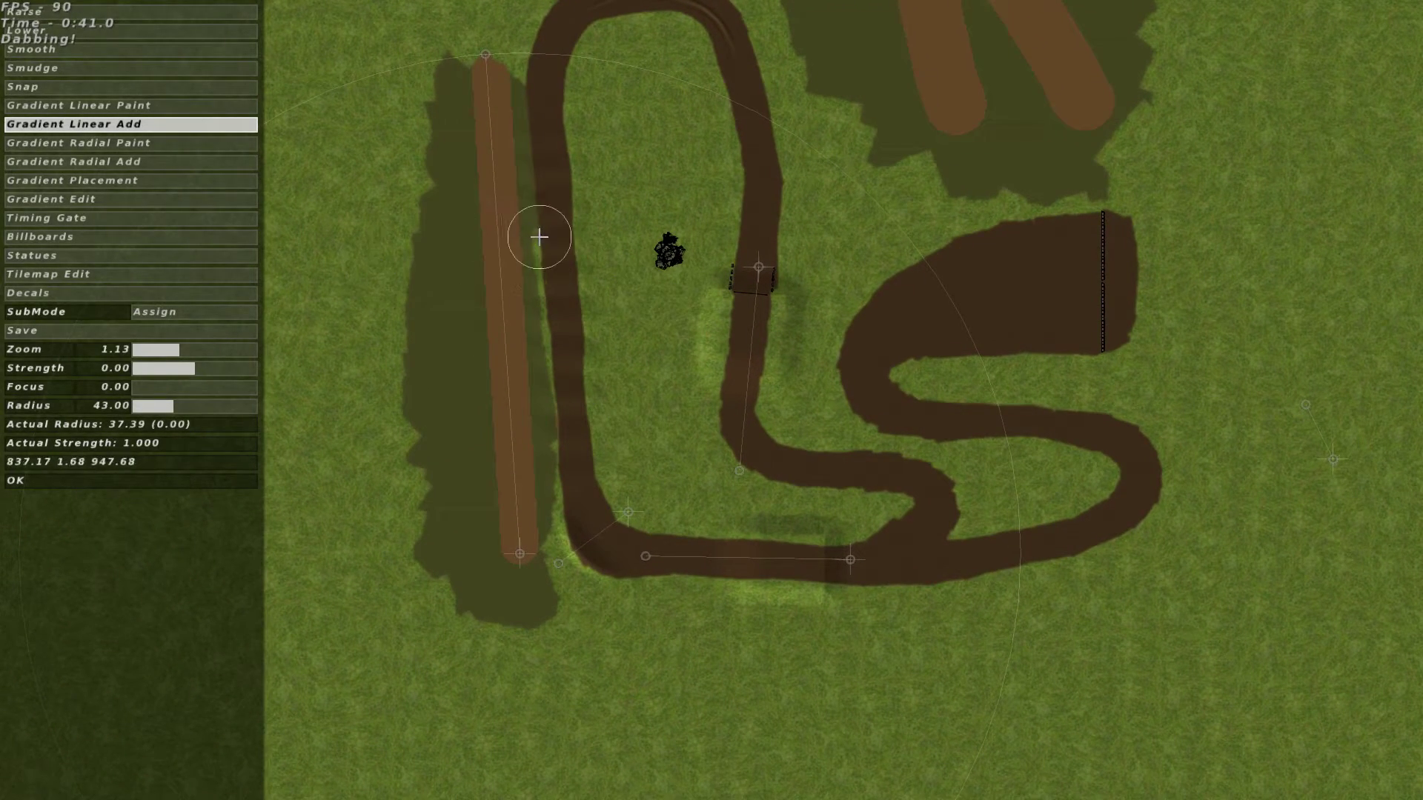
click(193, 349)
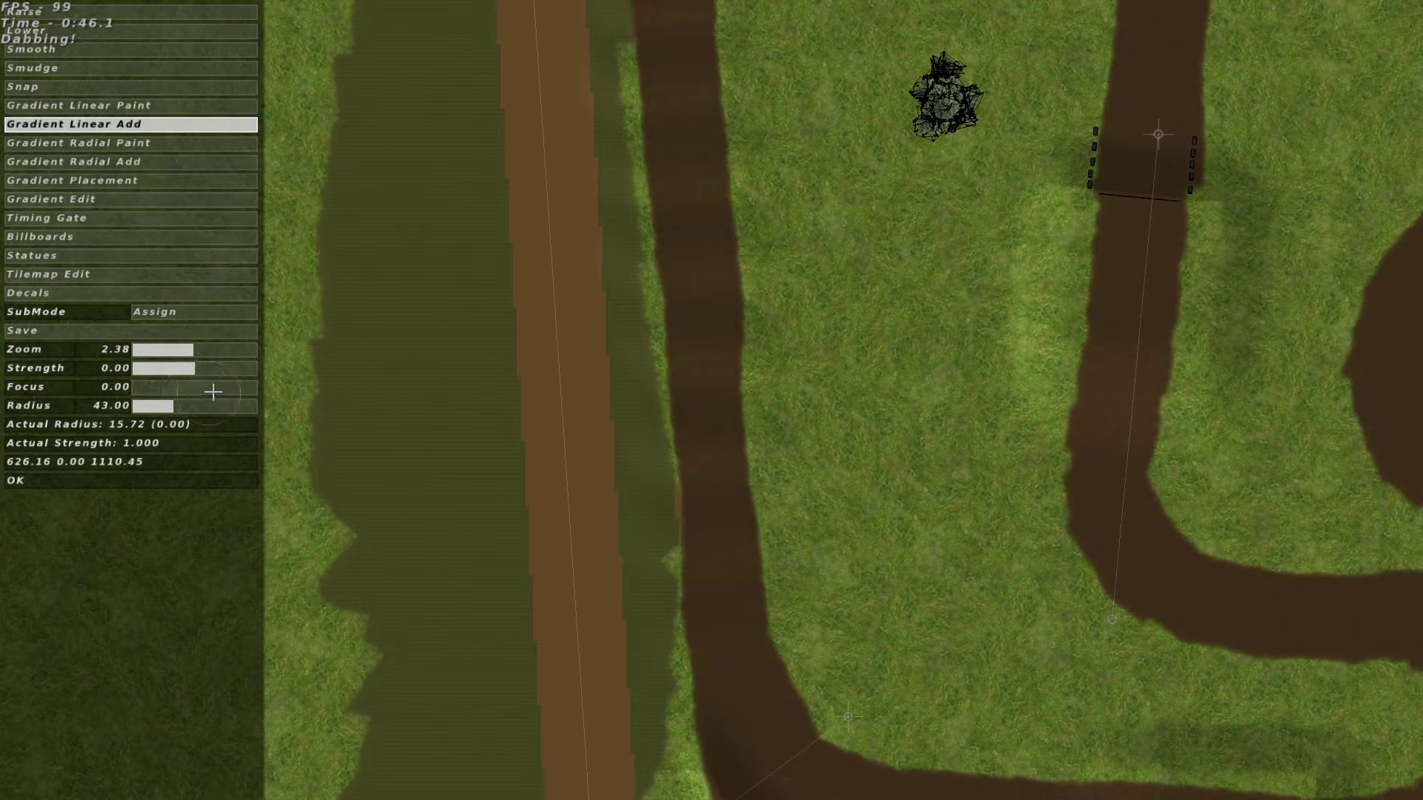
click(212, 391)
scroll(617, 547, down, 5)
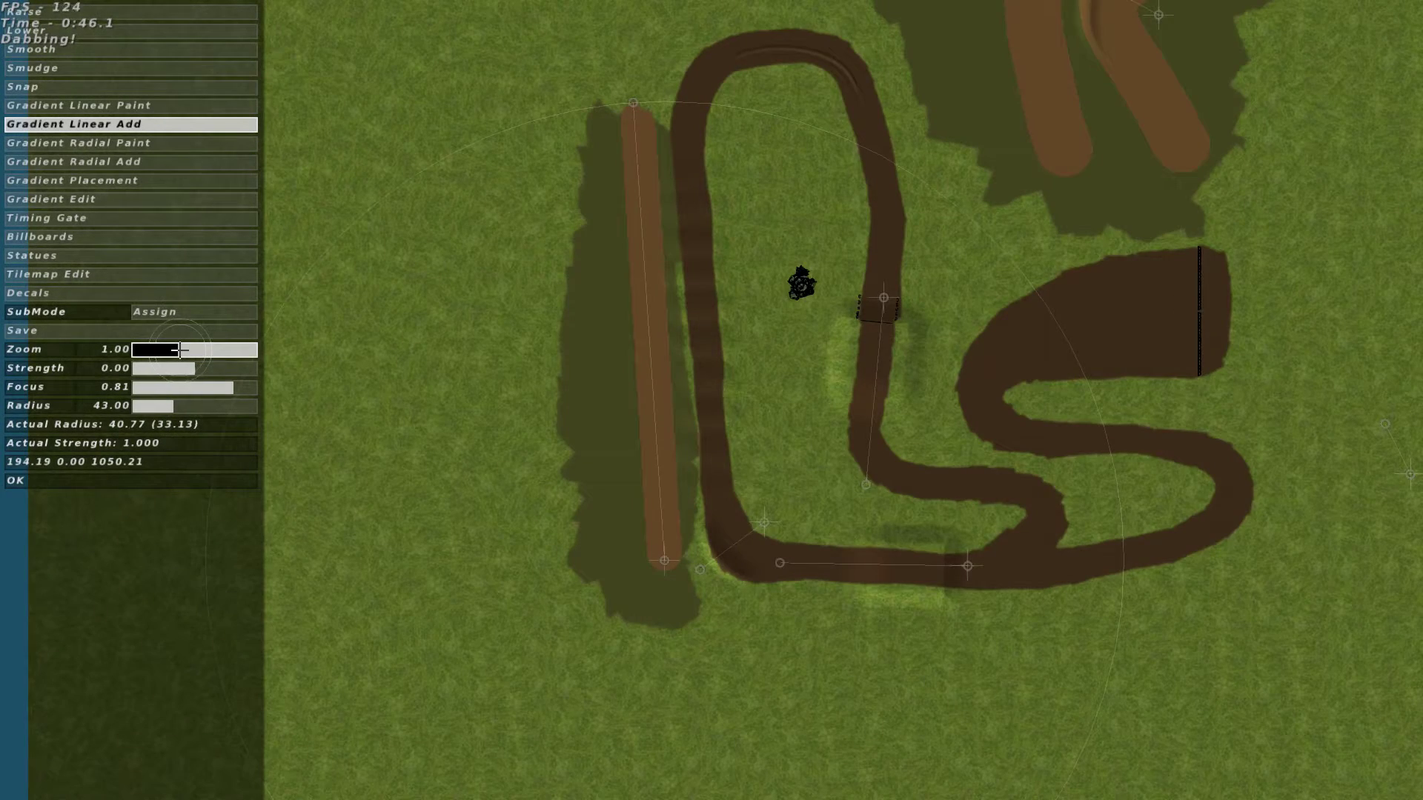
scroll(617, 547, up, 1)
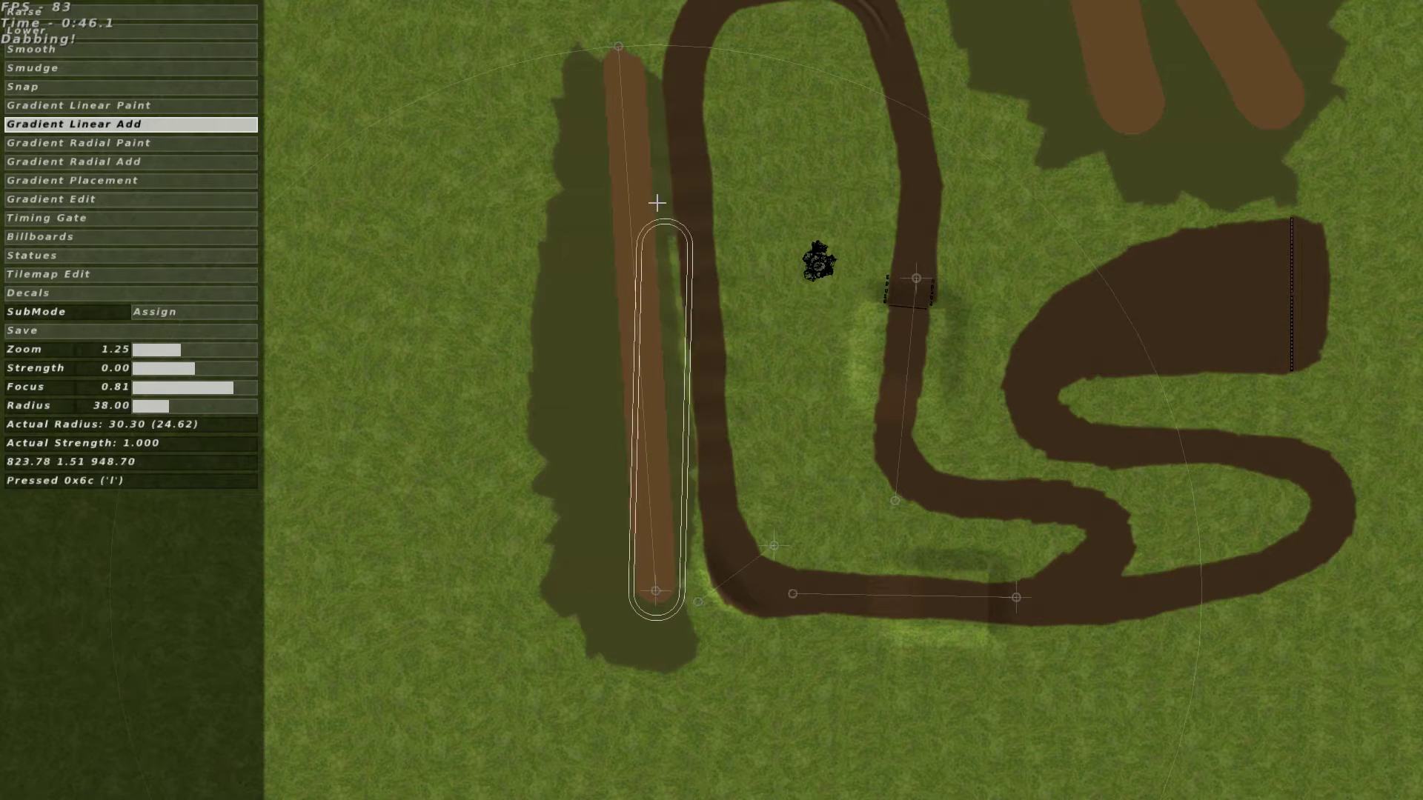
drag(657, 203, 618, 46)
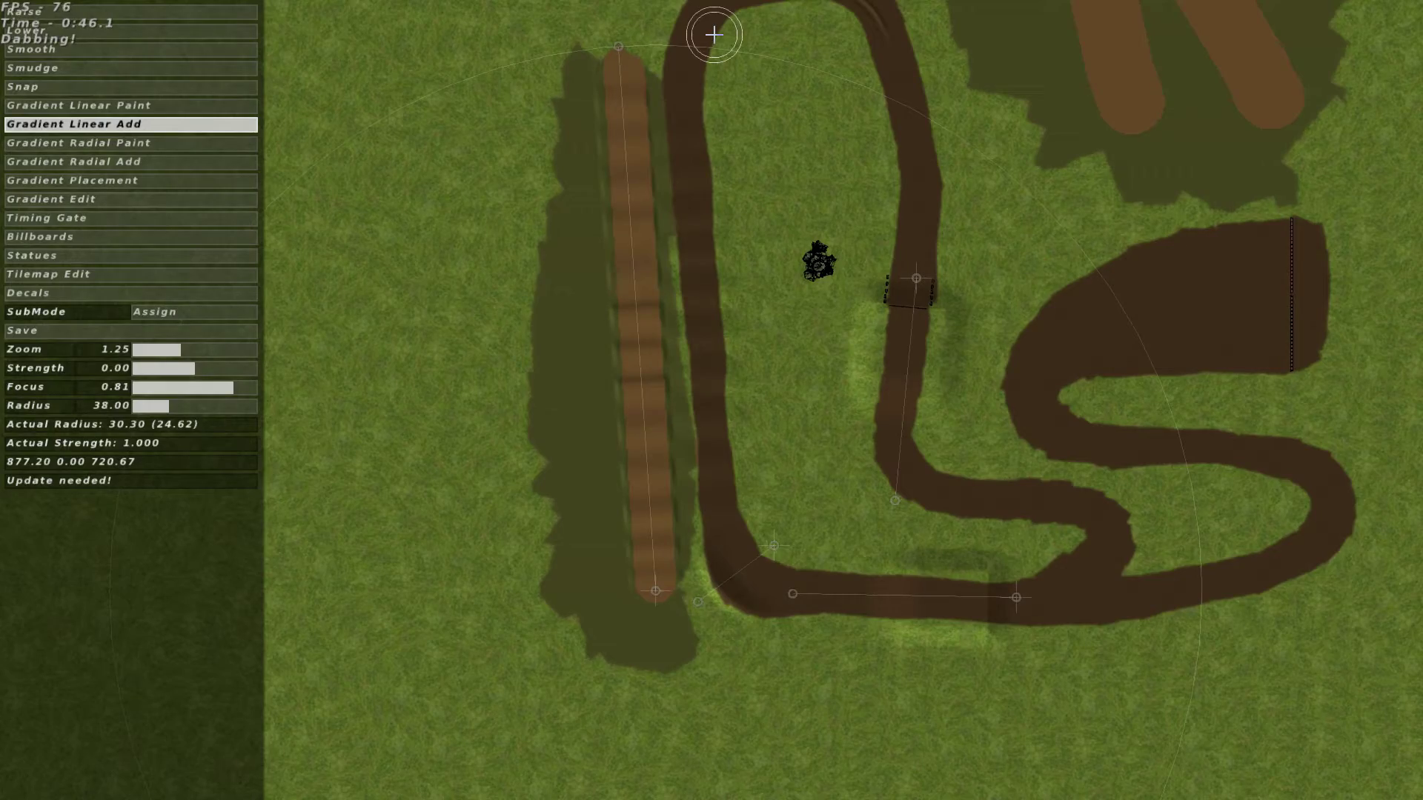
key(Escape)
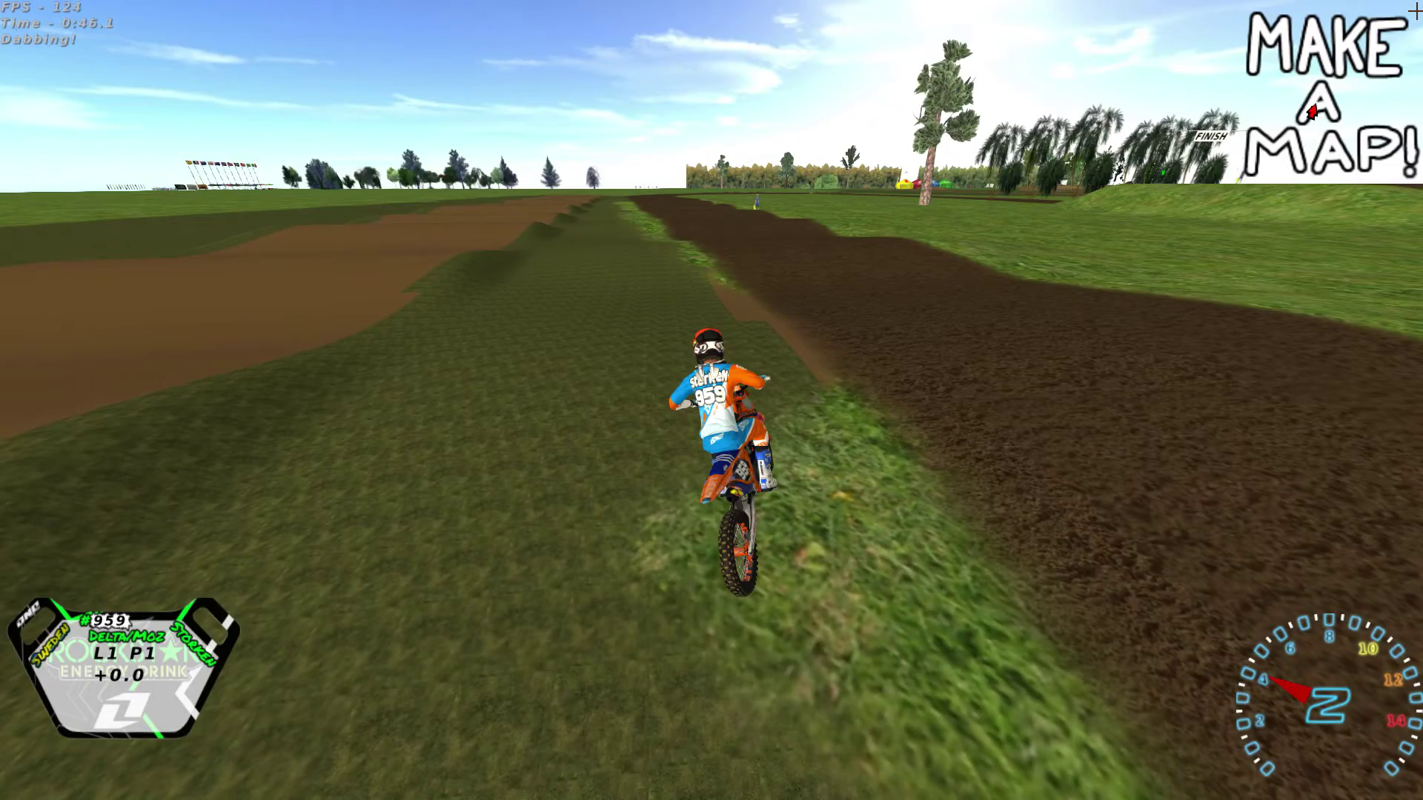
- Steer the bike across the grass and dirt track toward the roller lane
key(Left)
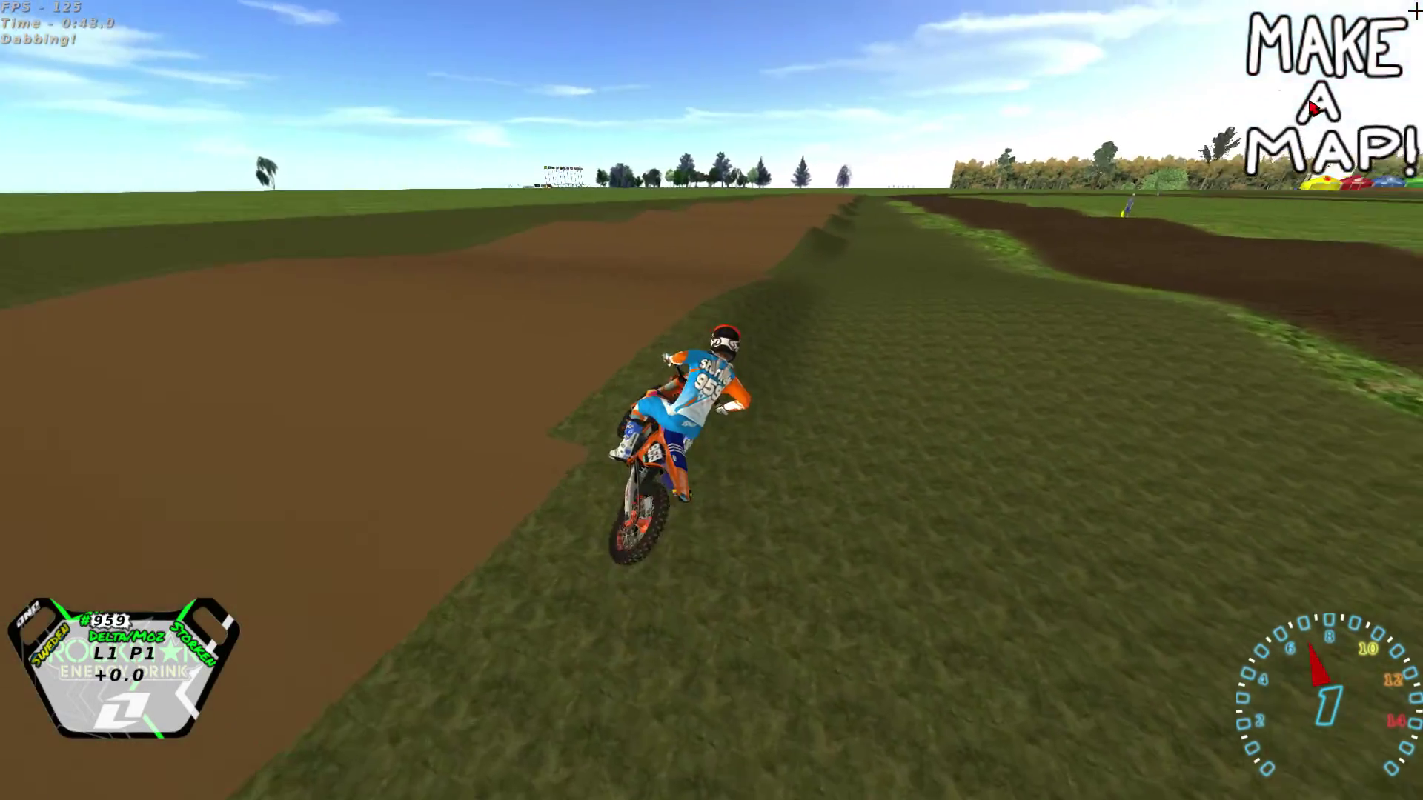
key(Right)
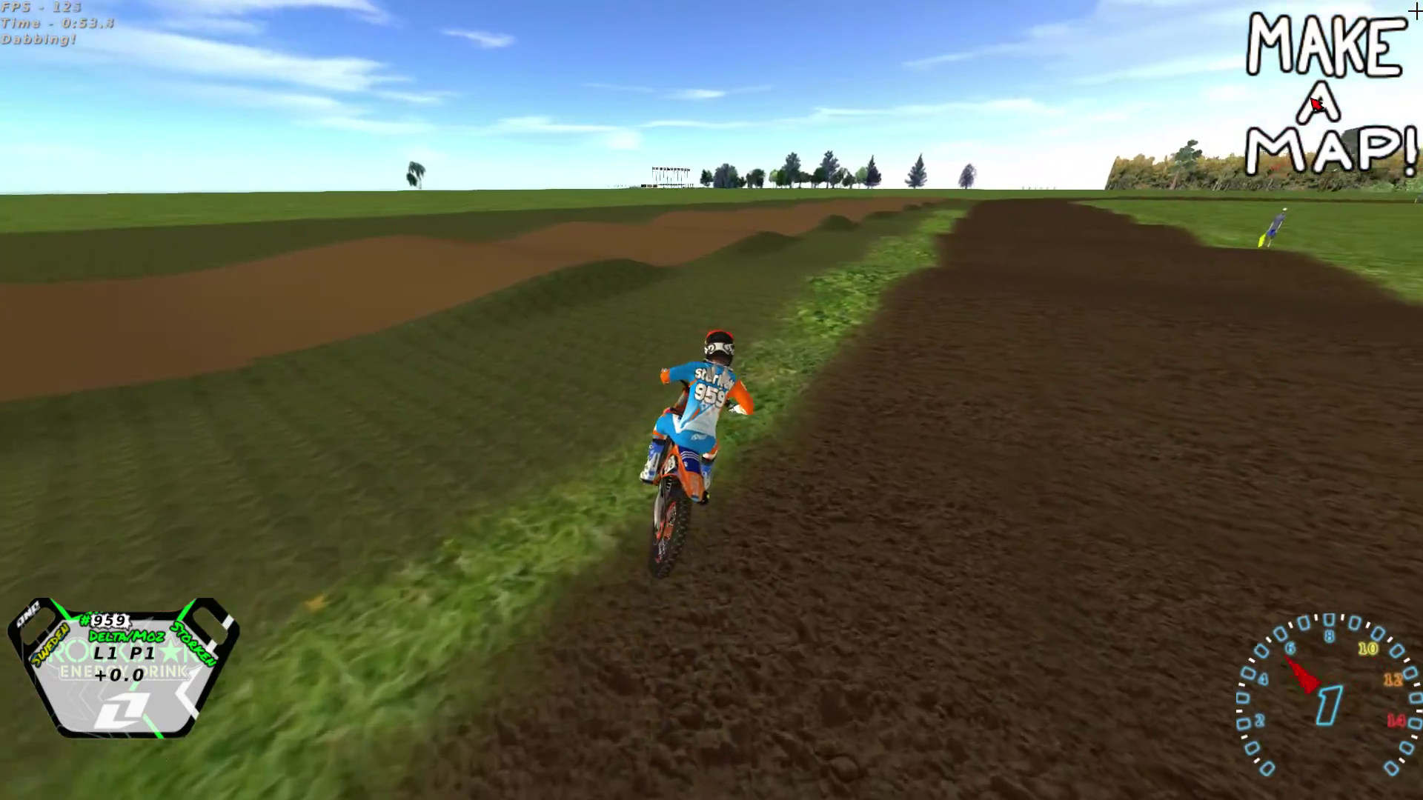
key(Right)
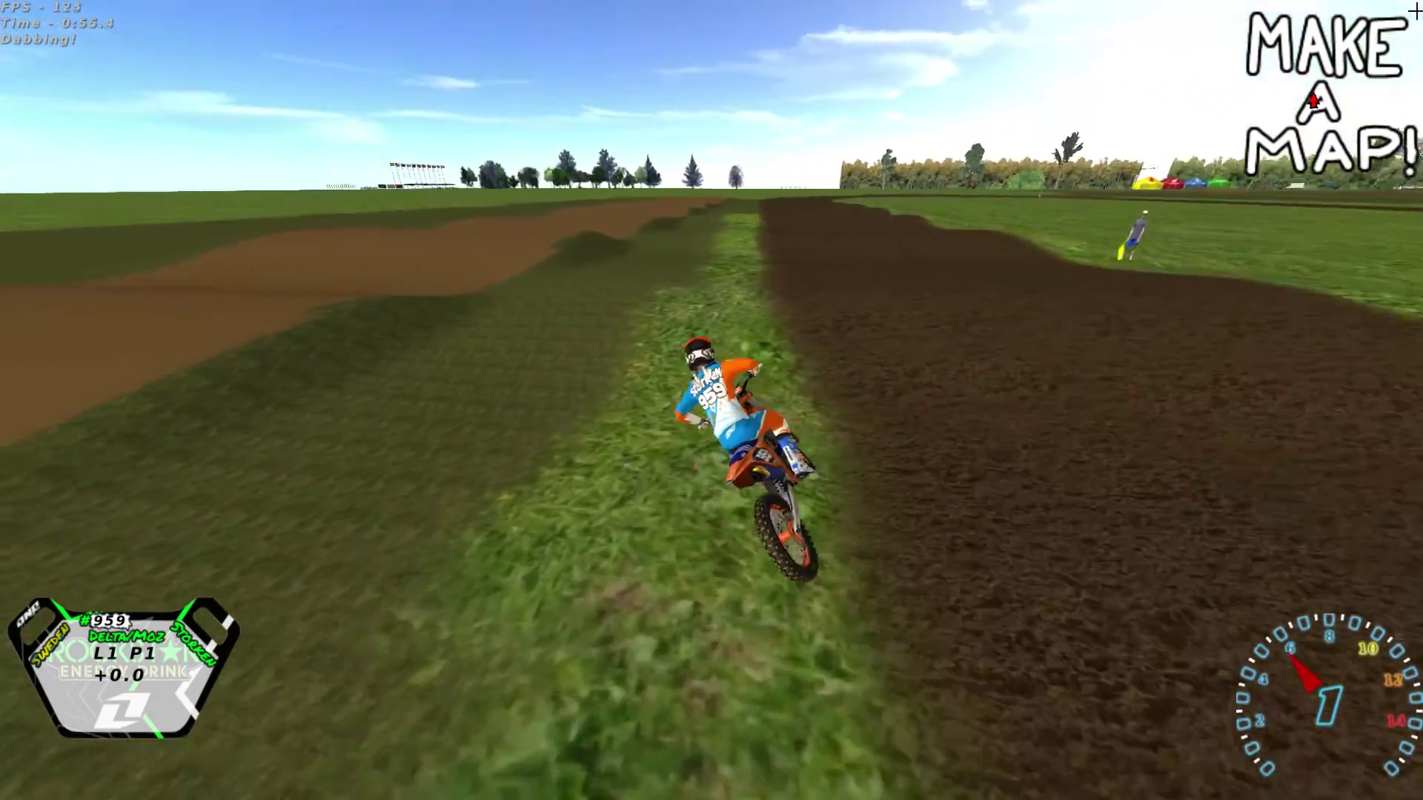
key(Left)
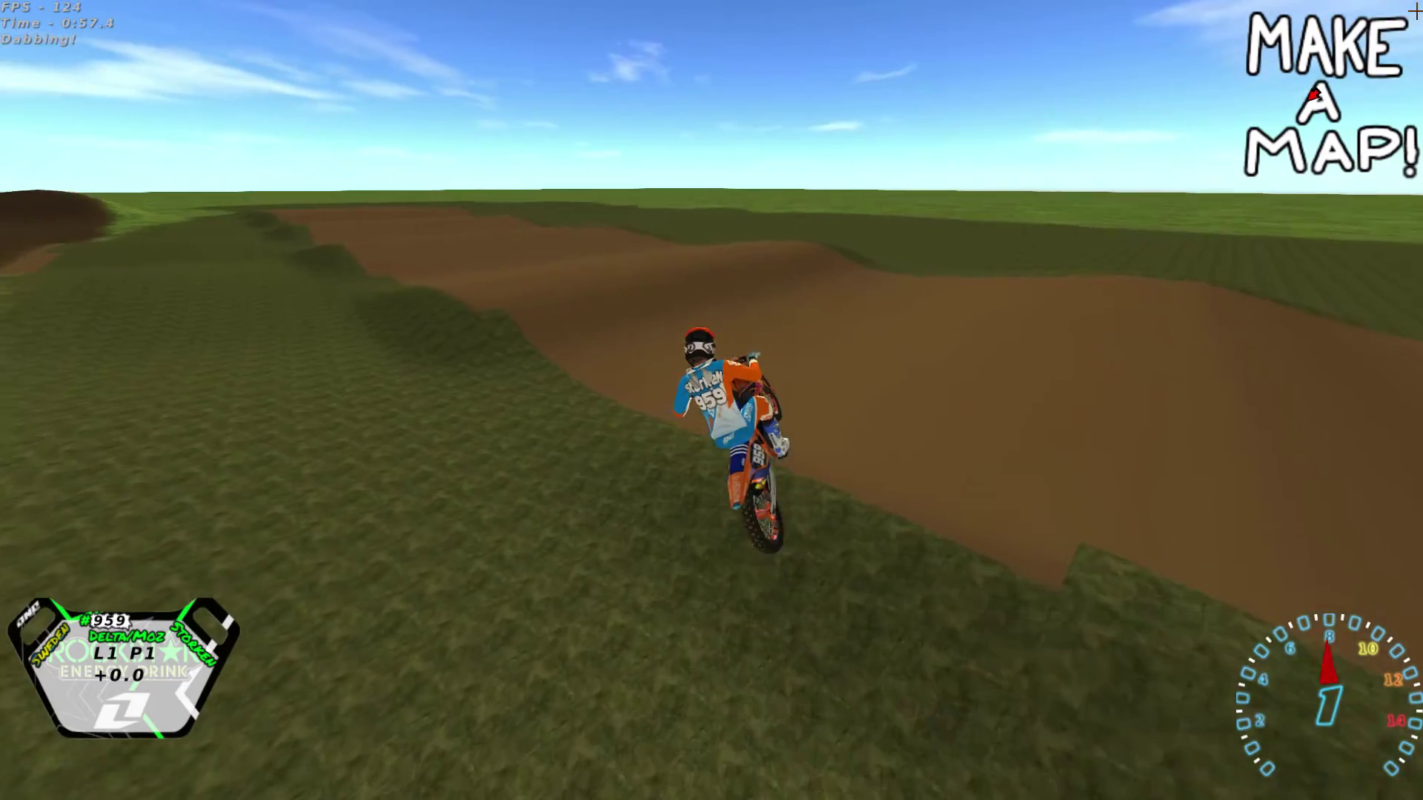
key(Right)
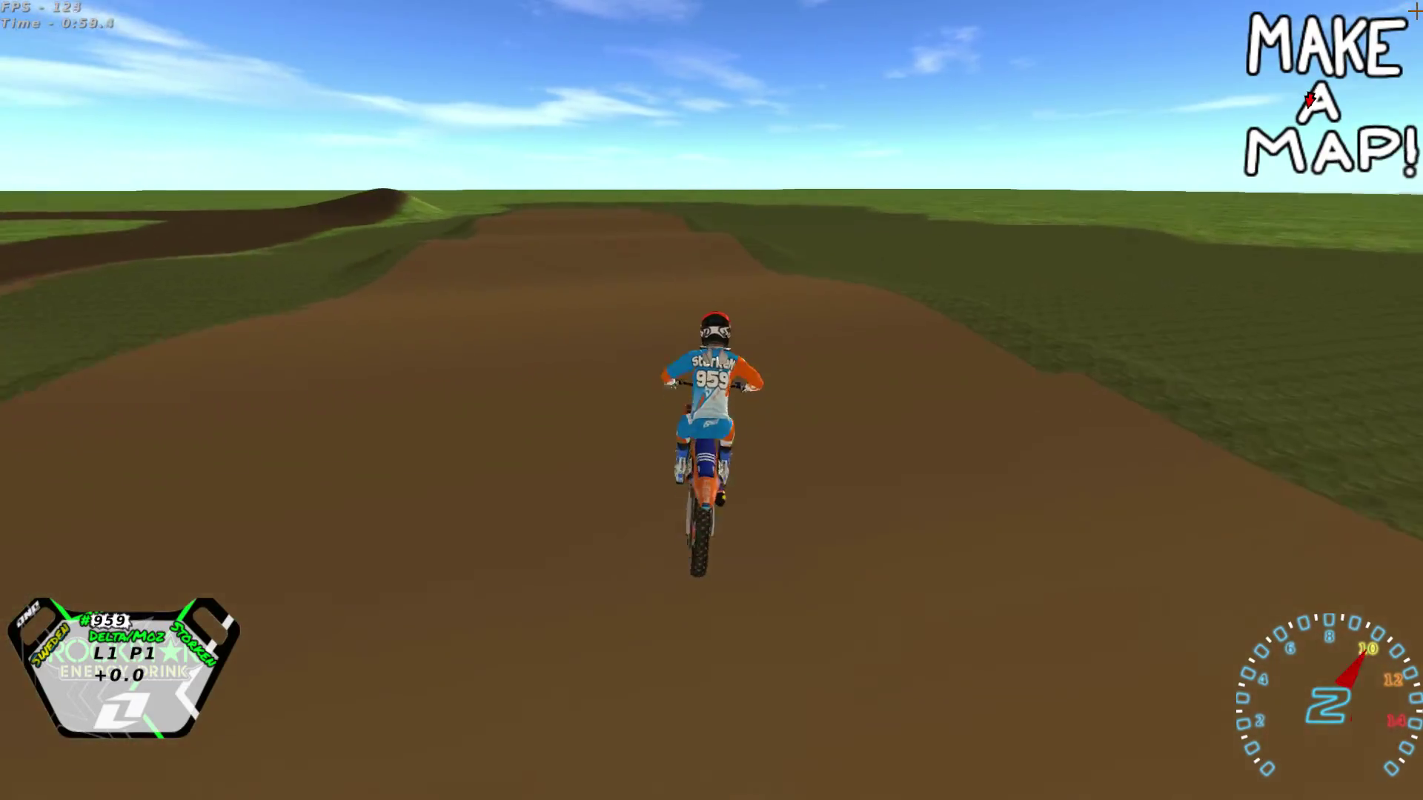
key(Right)
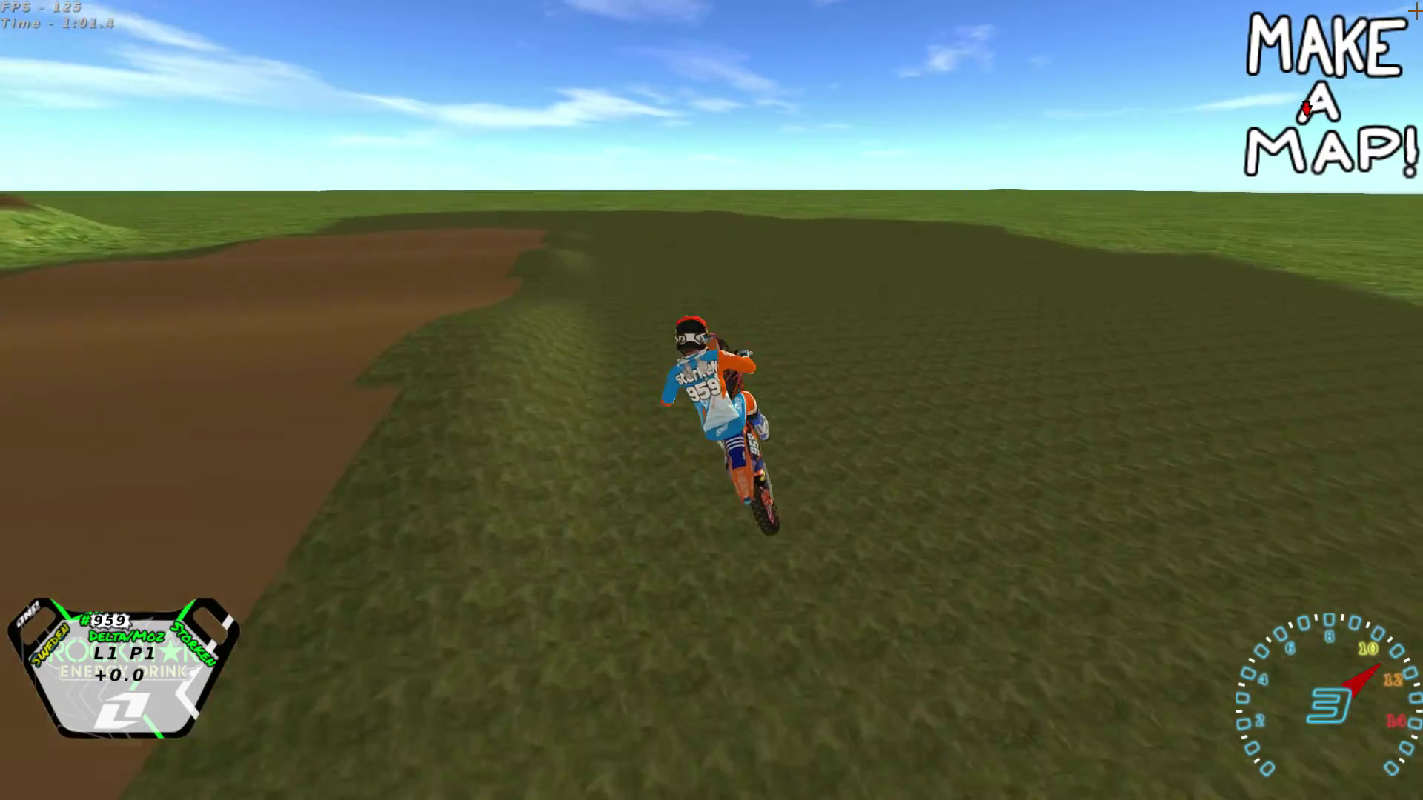
key(Right)
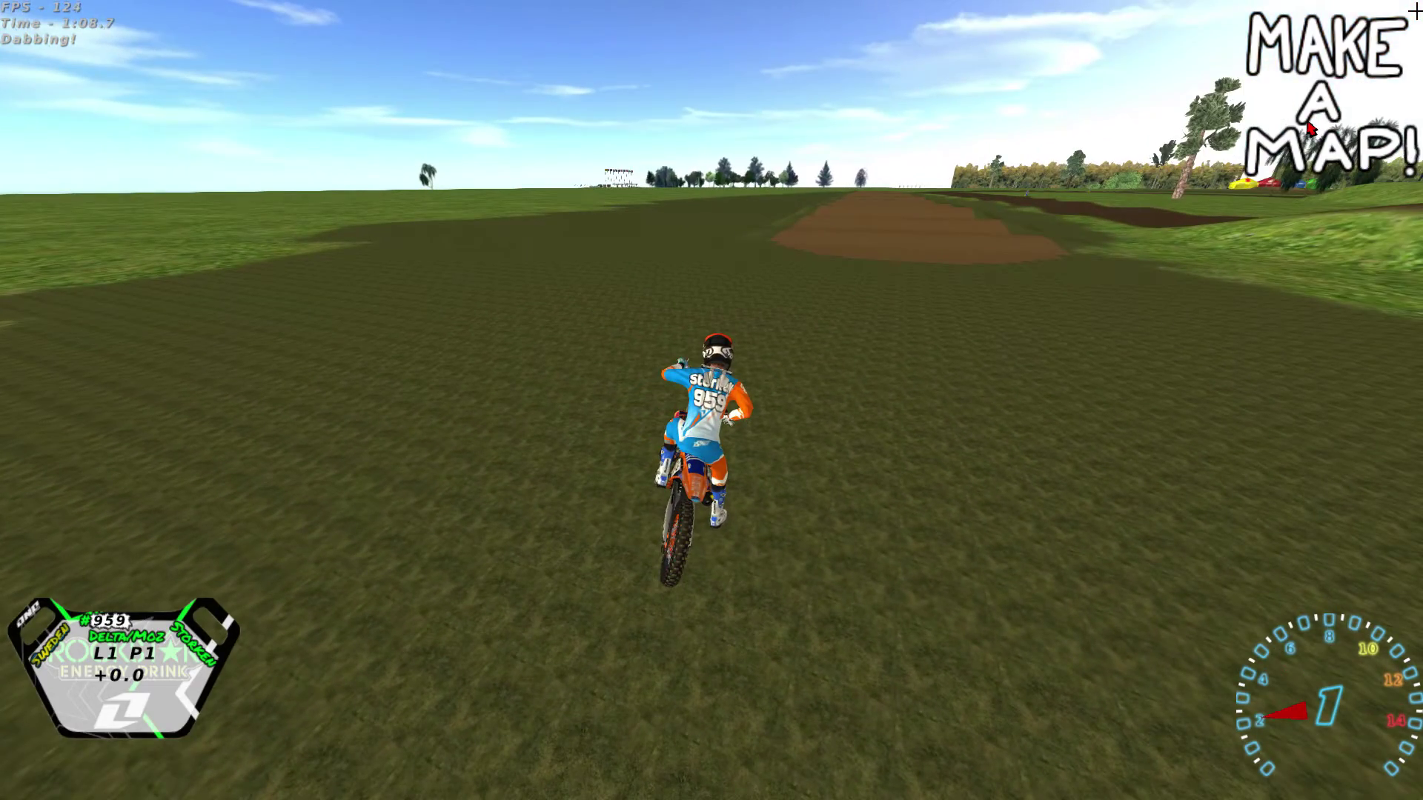
- Ride down the new roller lane, then return to the top-down editor
key(Up)
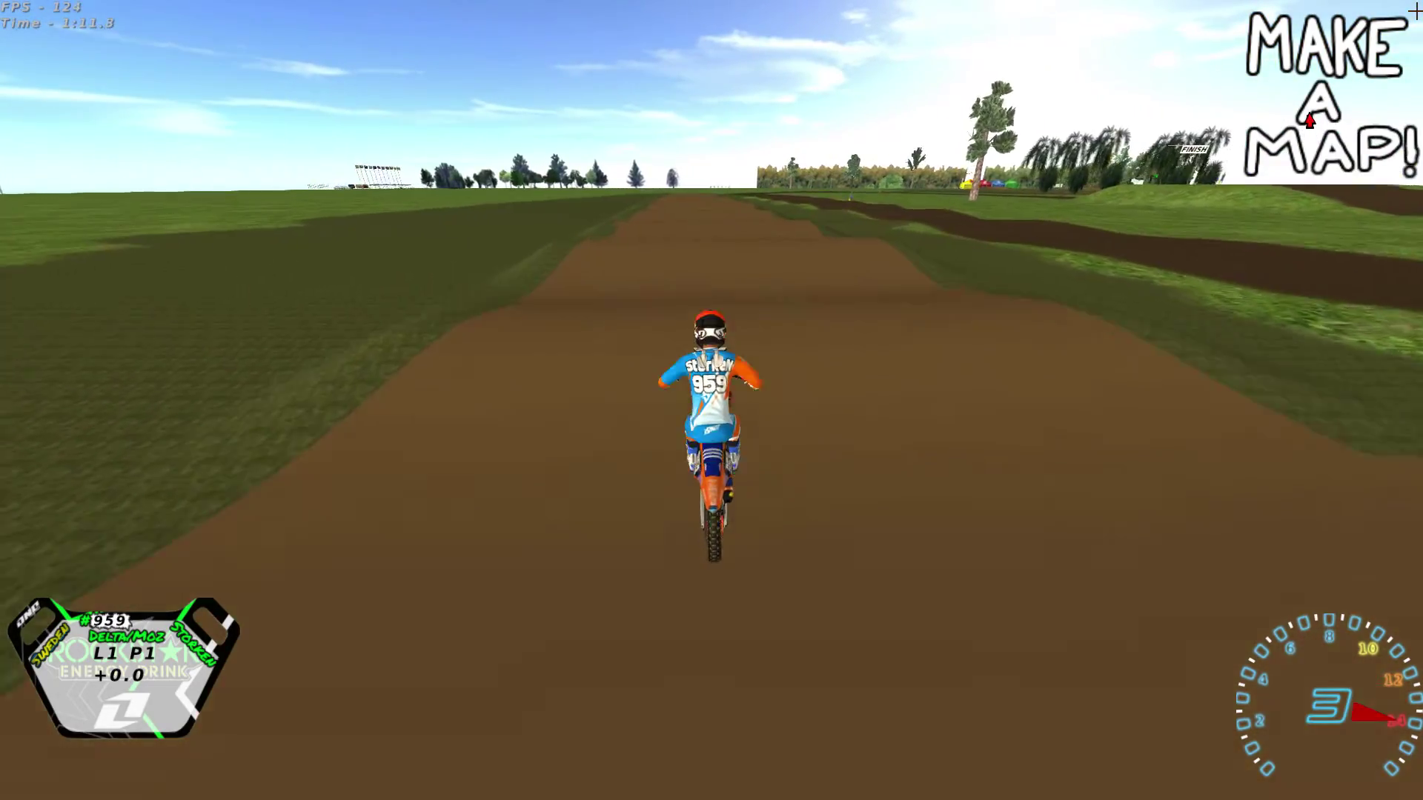
key(Up)
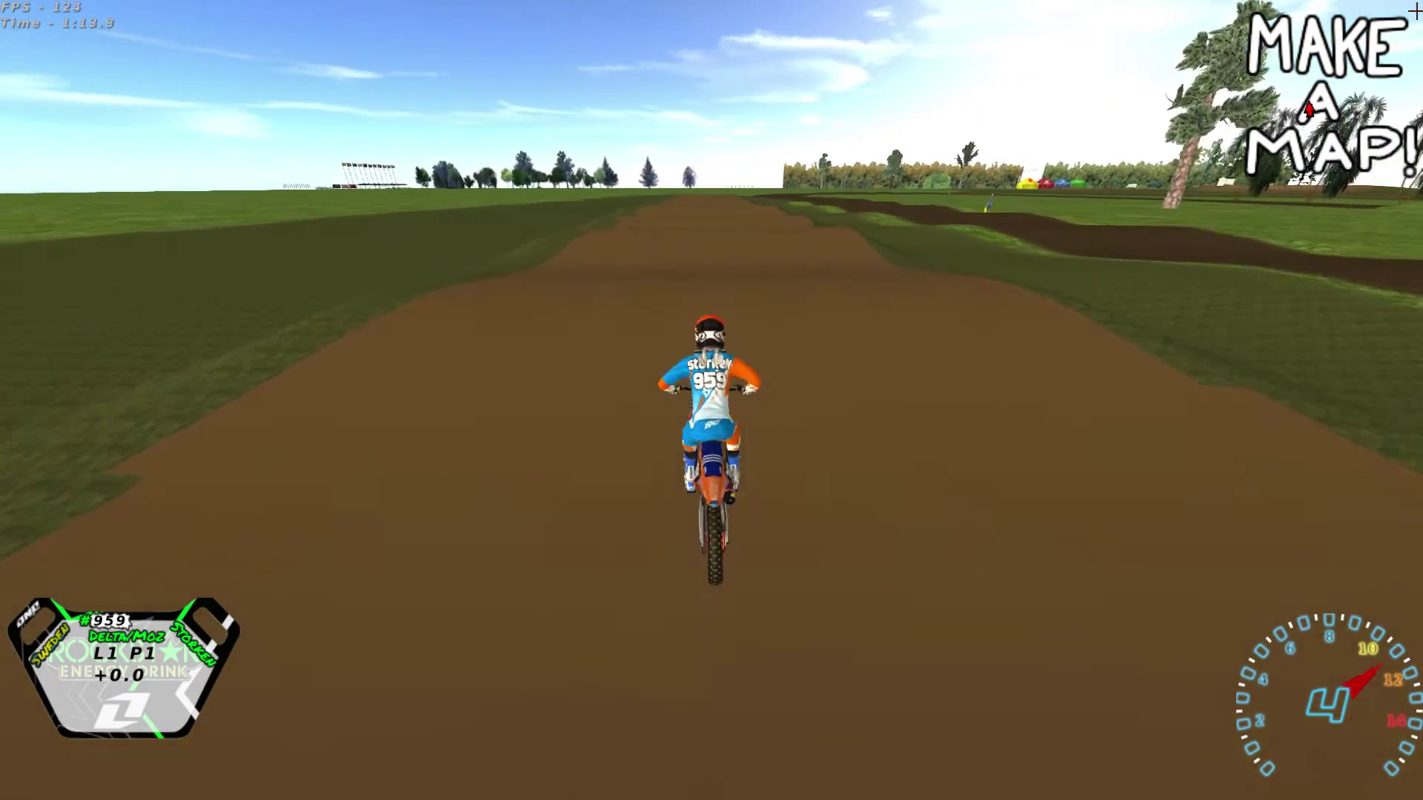
key(Up)
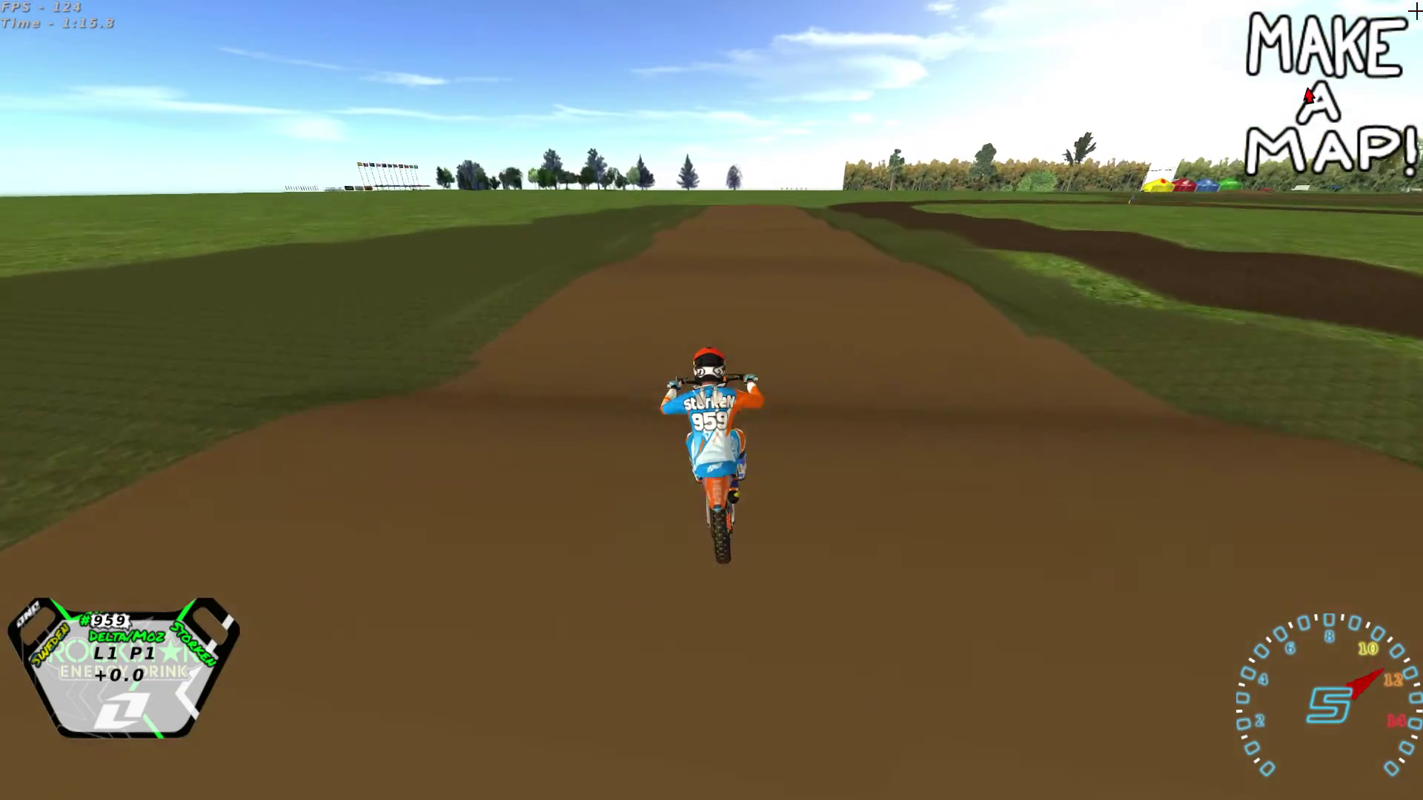
key(Up)
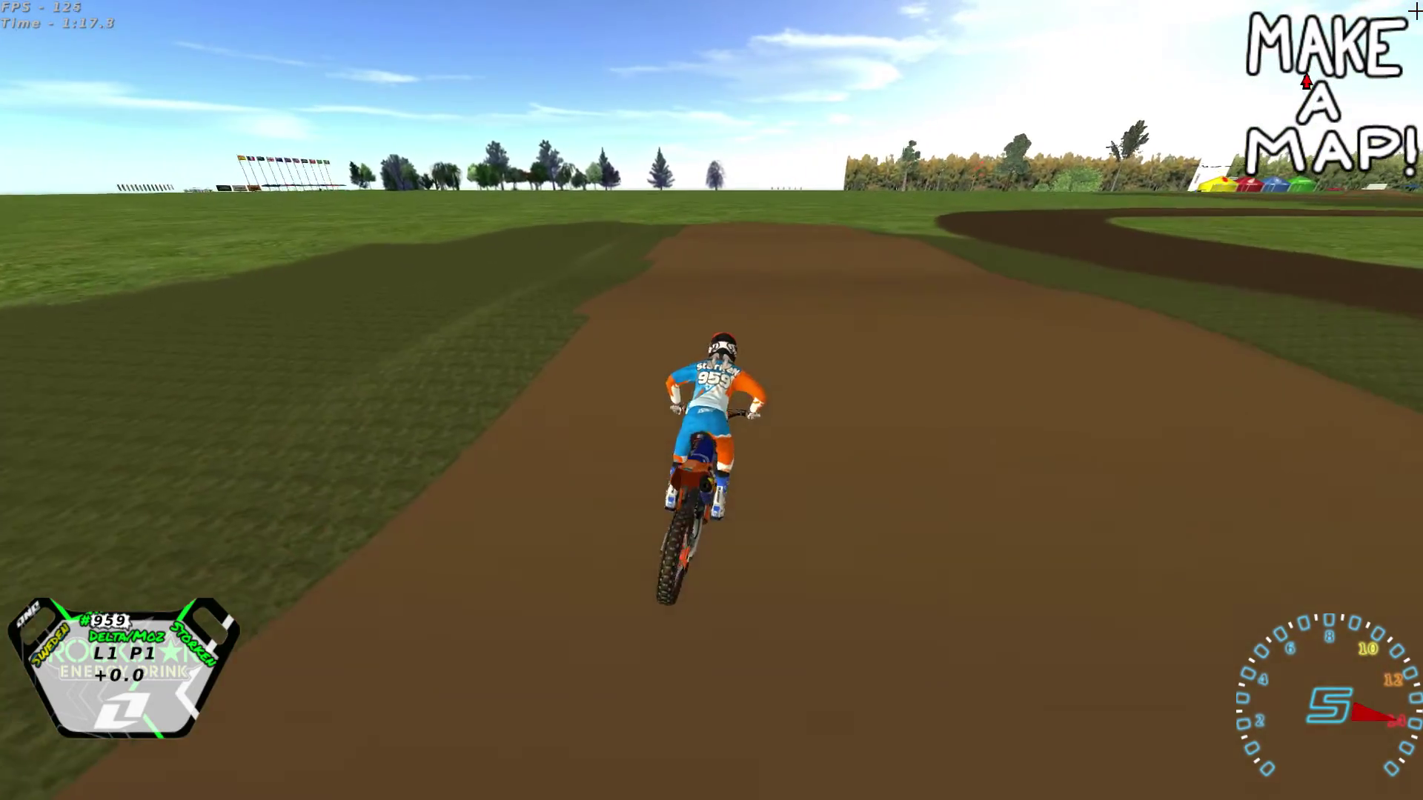
key(Left)
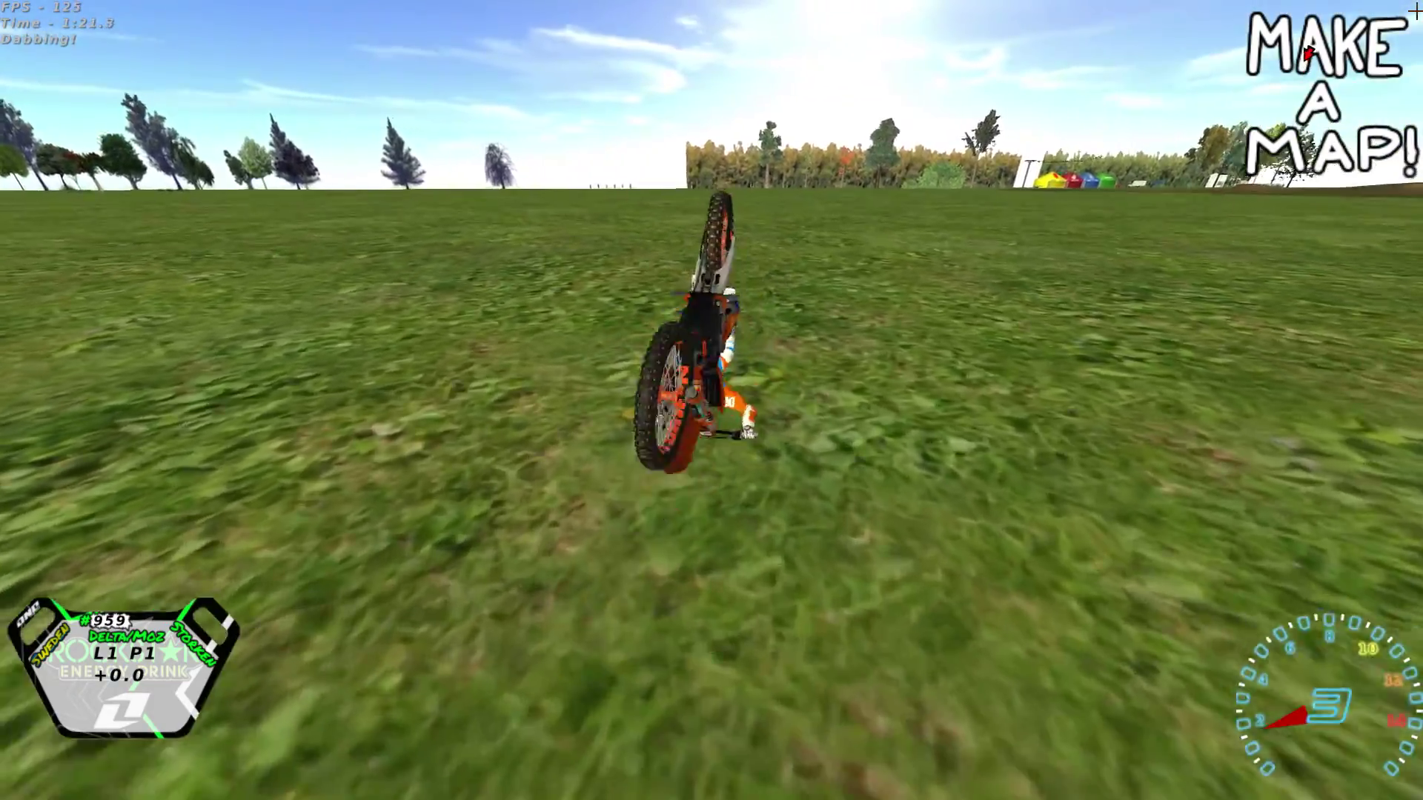
key(e)
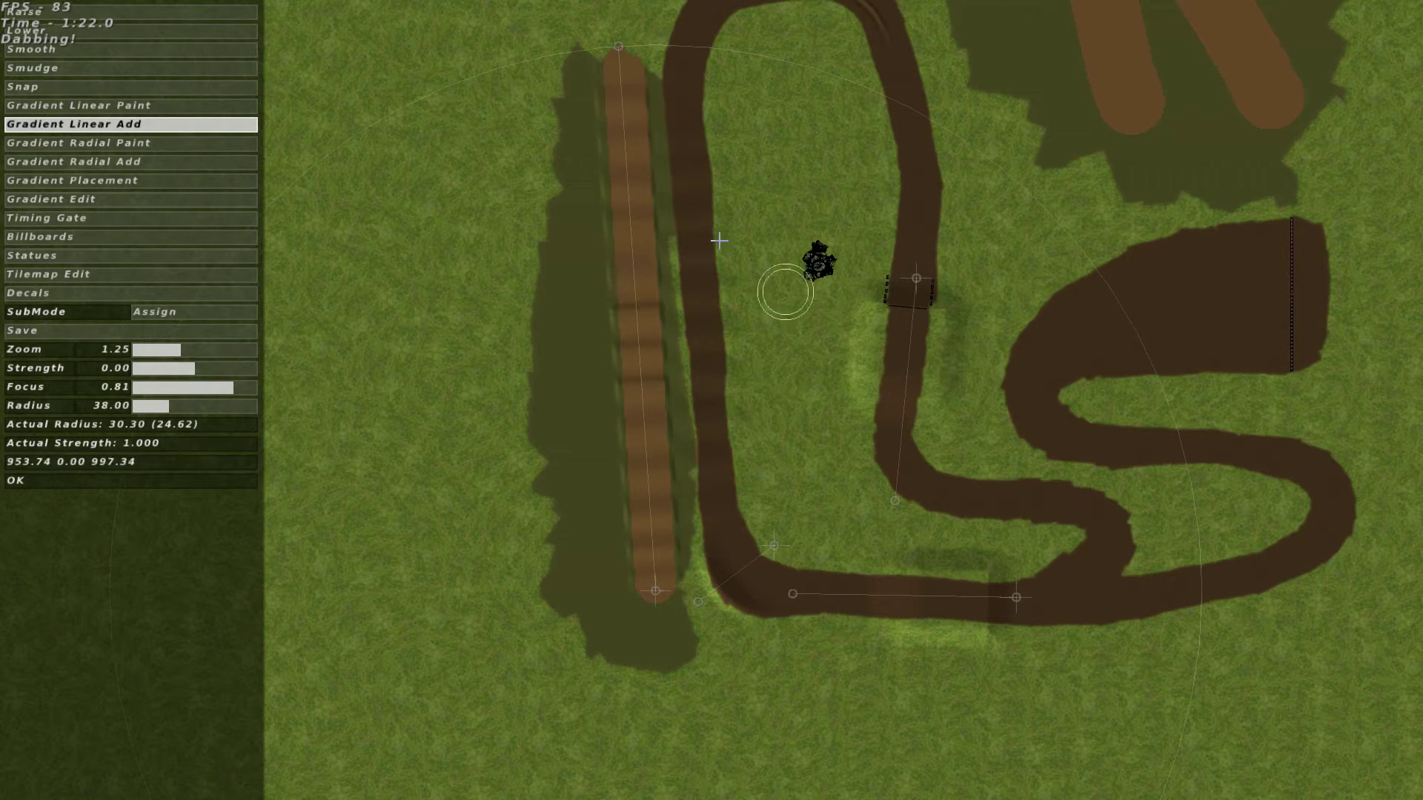
key(Up)
key(Right)
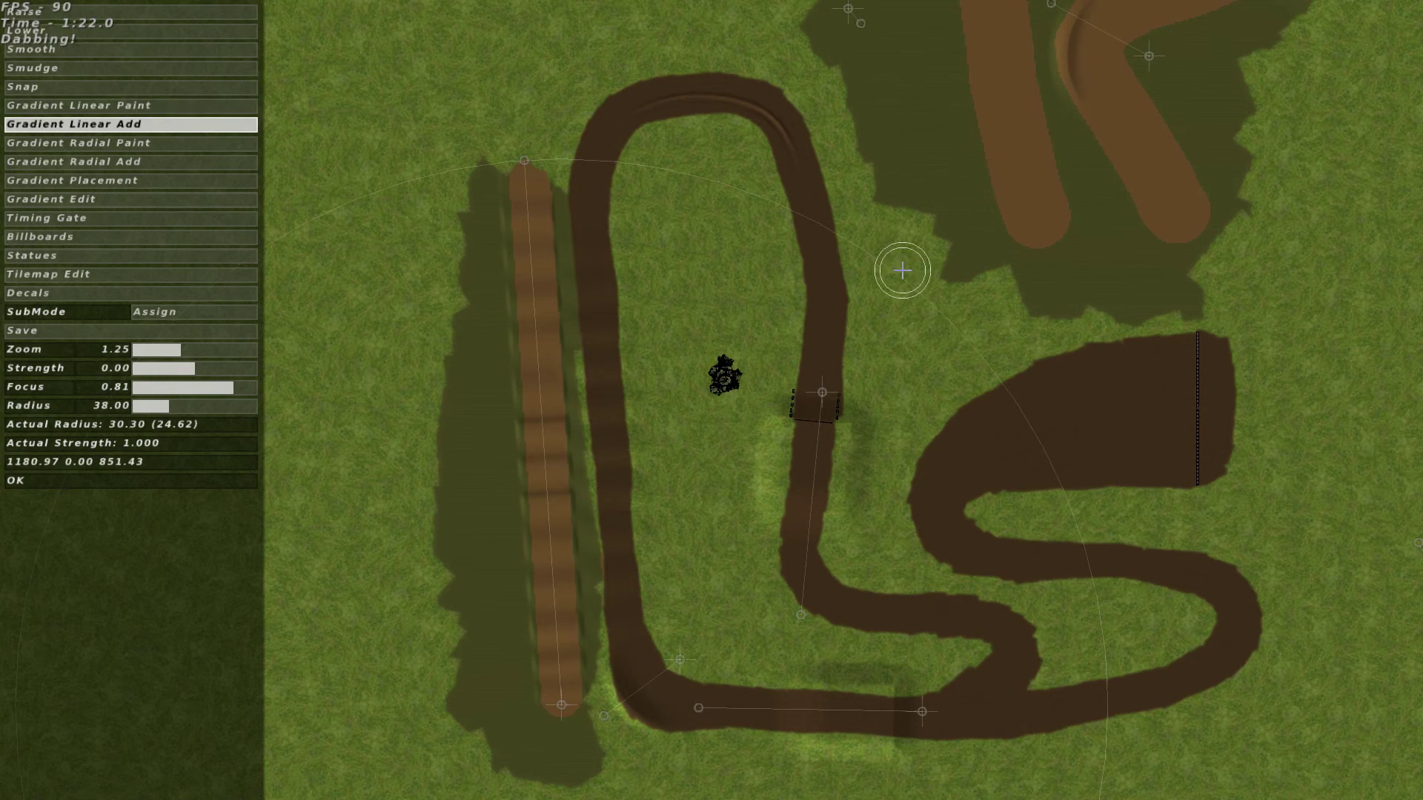
middle_drag(902, 270, 793, 203)
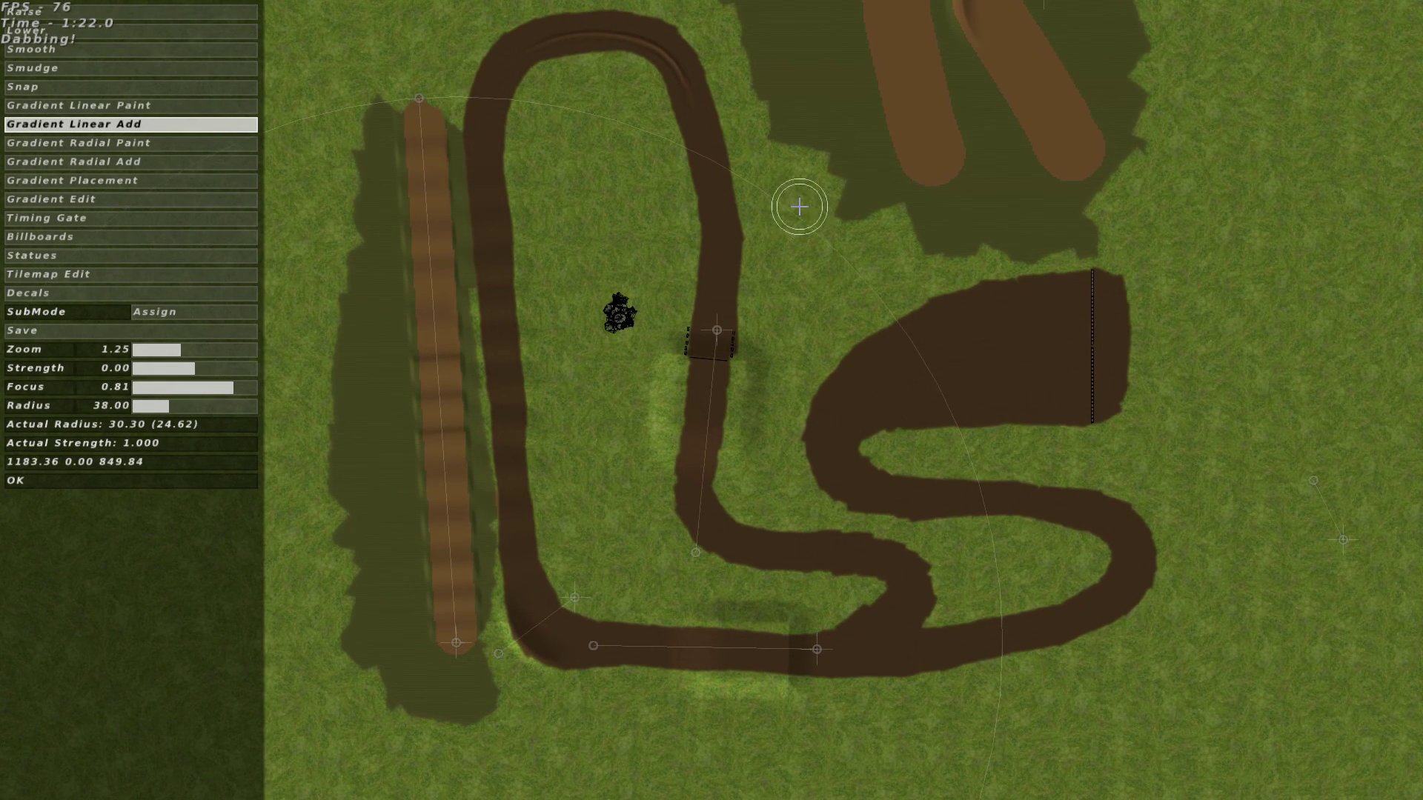